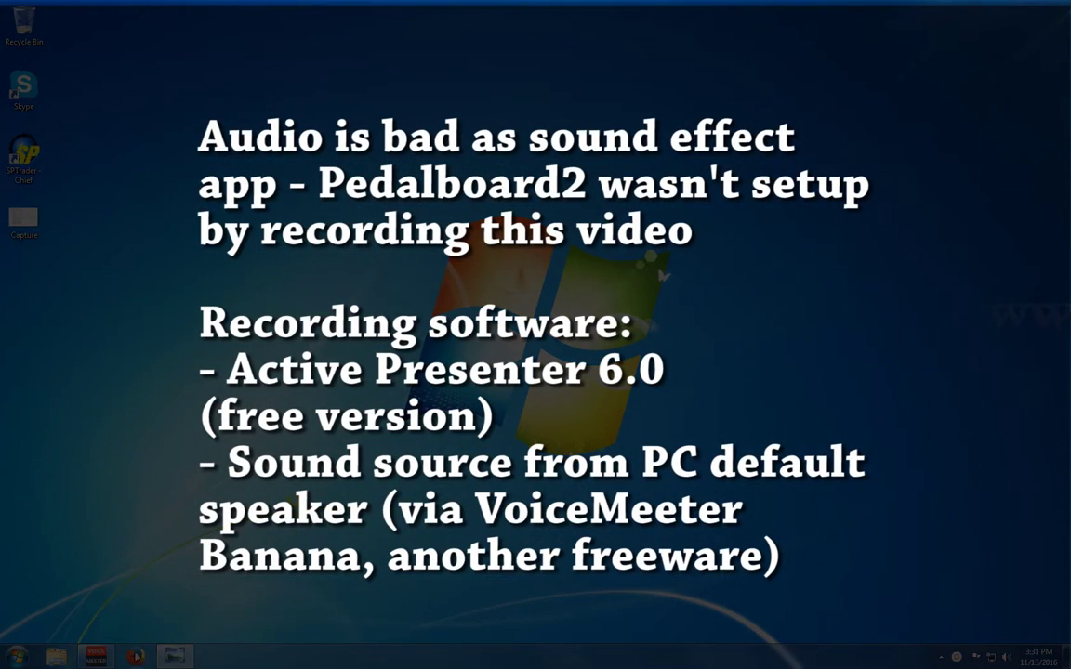
Step: Search Google for 'zoomit' in a new Firefox private window
{"action": "right_click", "coordinate": [133, 659]}
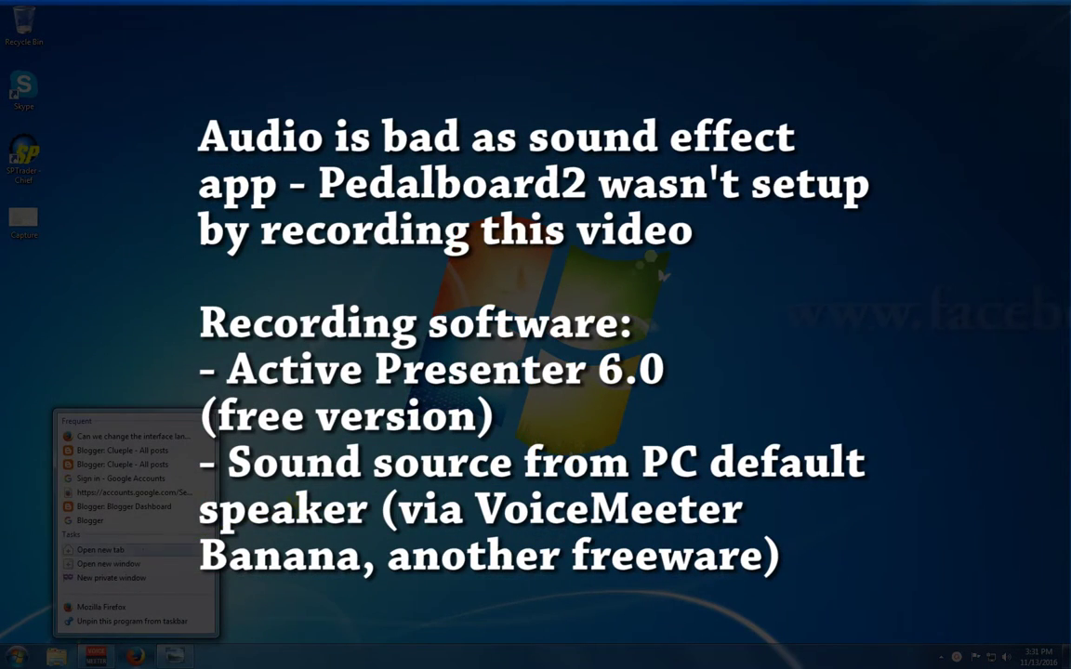
{"action": "left_click", "coordinate": [116, 577]}
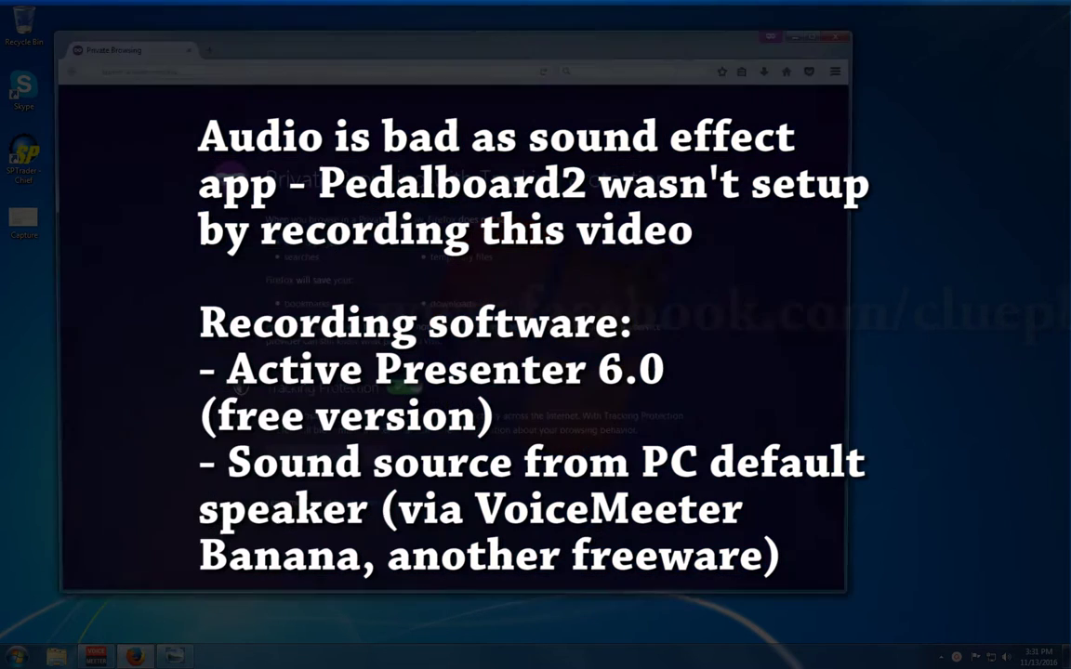
{"action": "type", "text": "zoomit"}
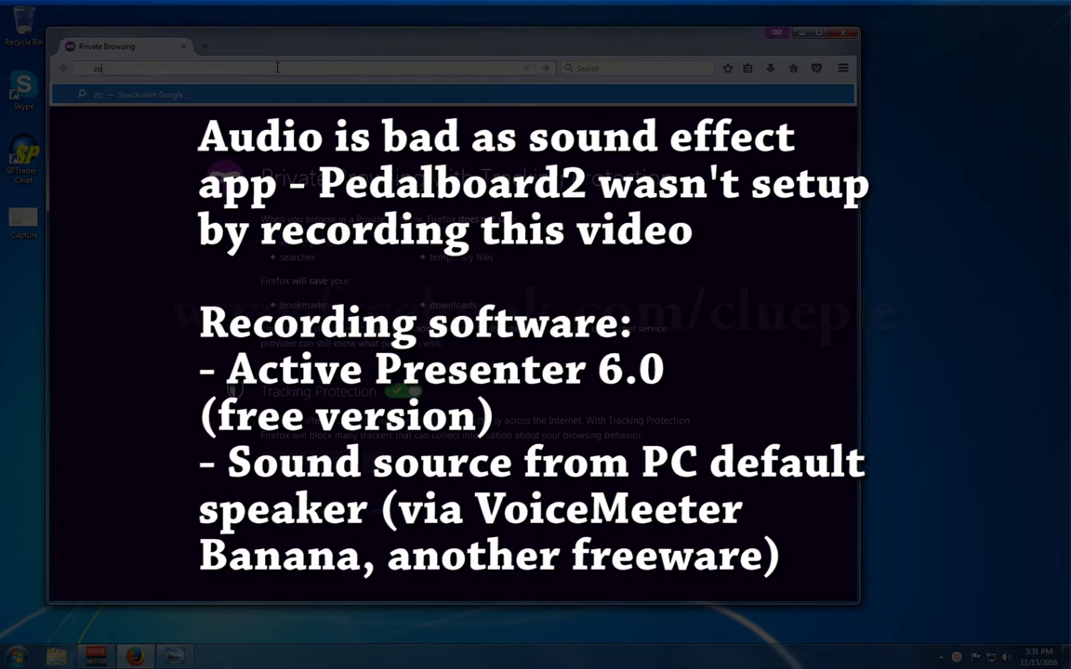
{"action": "key", "text": "Return"}
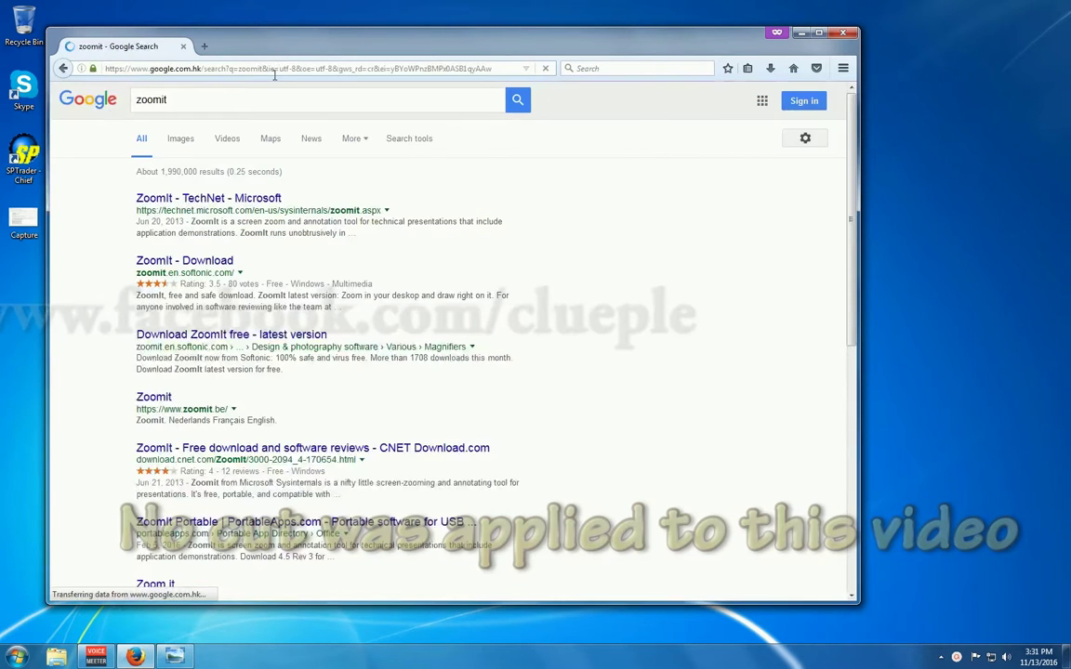
Step: Open the TechNet ZoomIt result and scroll down to the Download ZoomIt link
{"action": "left_click", "coordinate": [197, 199]}
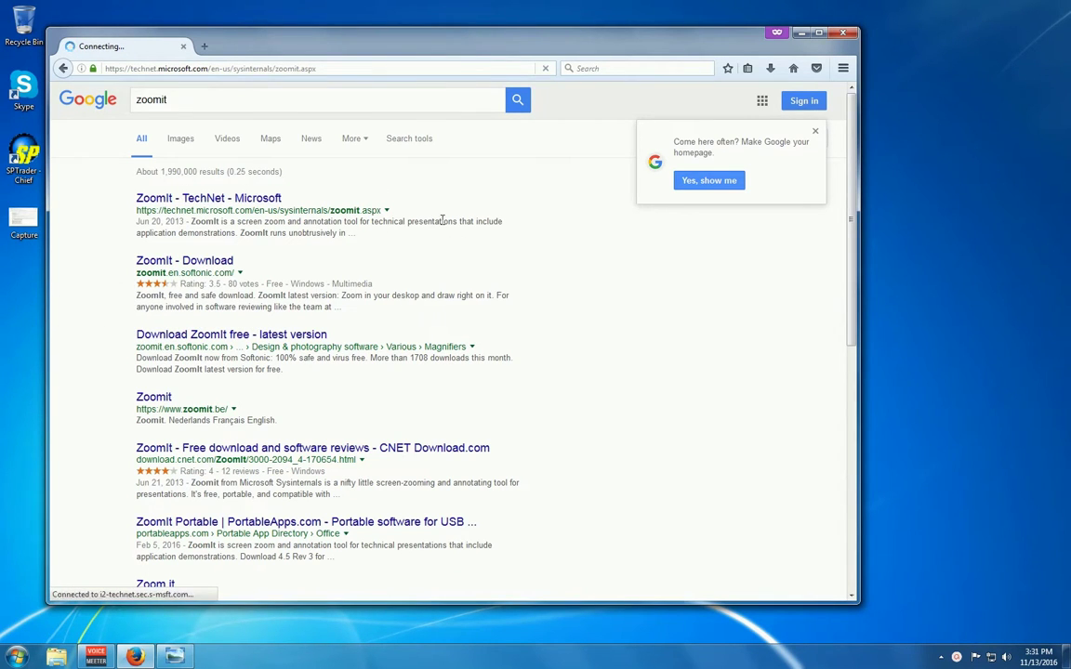
{"action": "scroll", "coordinate": [440, 222], "scroll_direction": "down", "scroll_amount": 1}
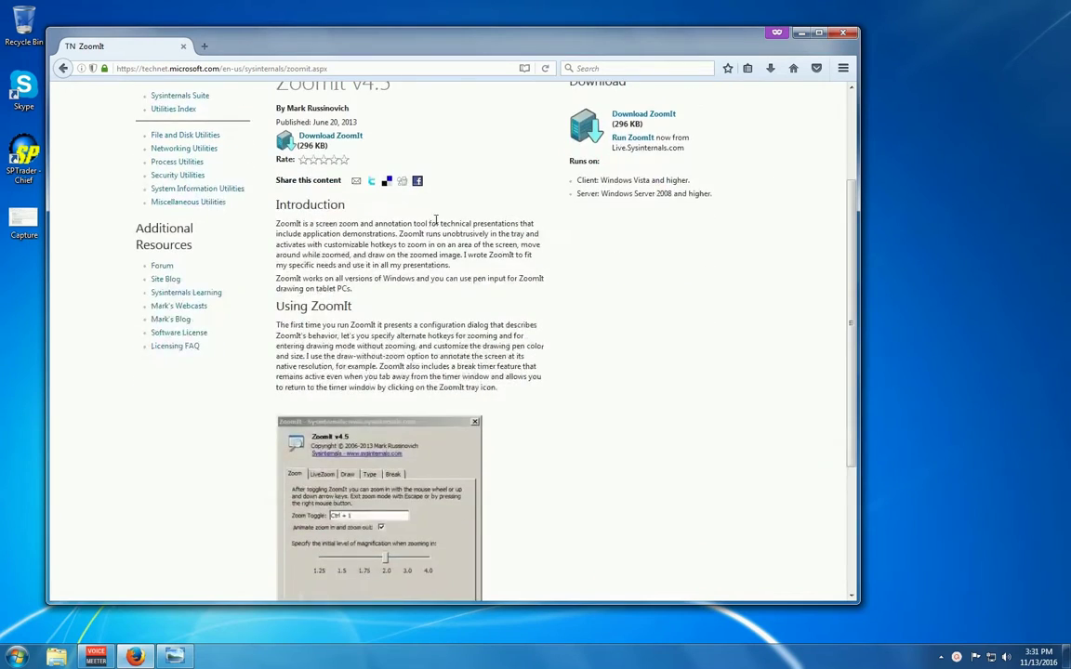
{"action": "scroll", "coordinate": [400, 224], "scroll_direction": "down", "scroll_amount": 2}
{"action": "scroll", "coordinate": [446, 316], "scroll_direction": "down", "scroll_amount": 3}
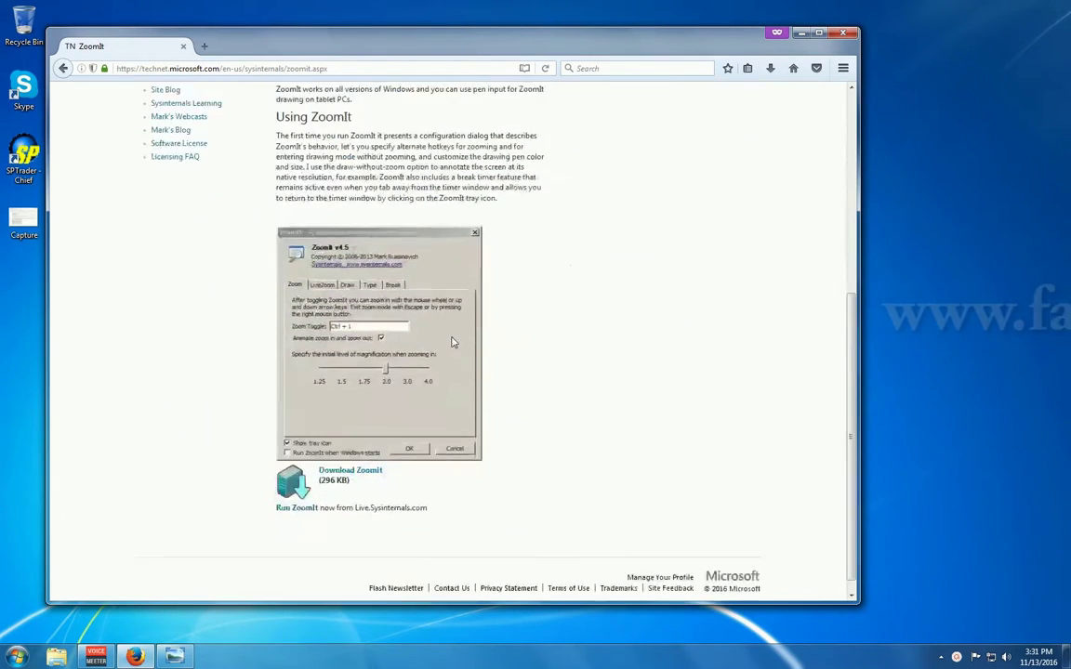
Step: Download ZoomIt.zip and open it in WinRAR, dismissing the first-use notice
{"action": "left_click", "coordinate": [358, 461]}
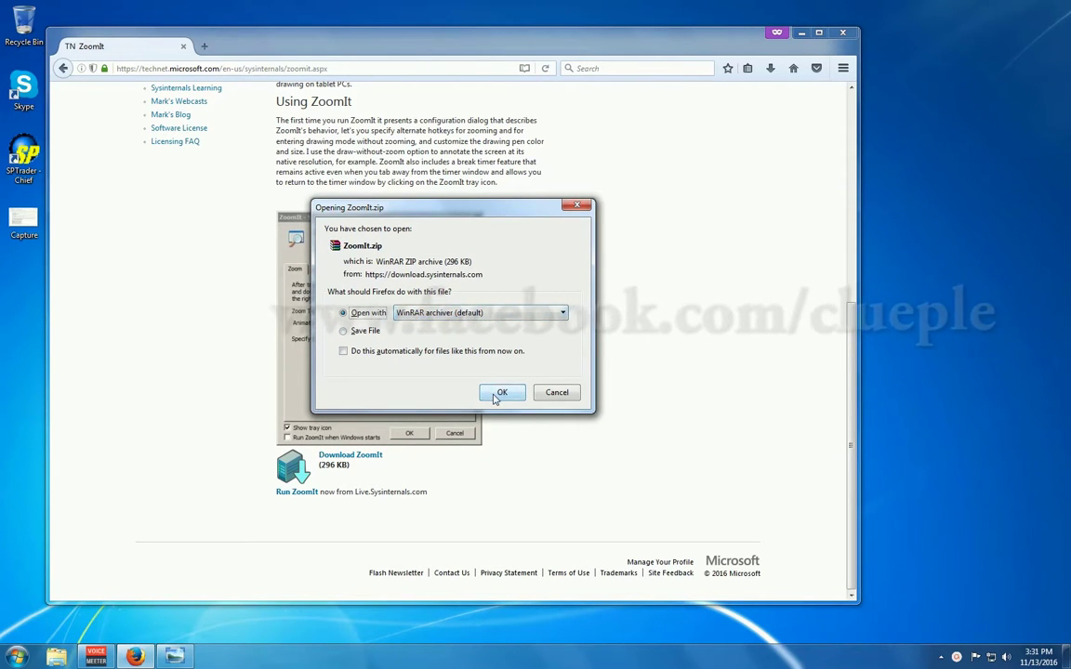
{"action": "left_click", "coordinate": [500, 393]}
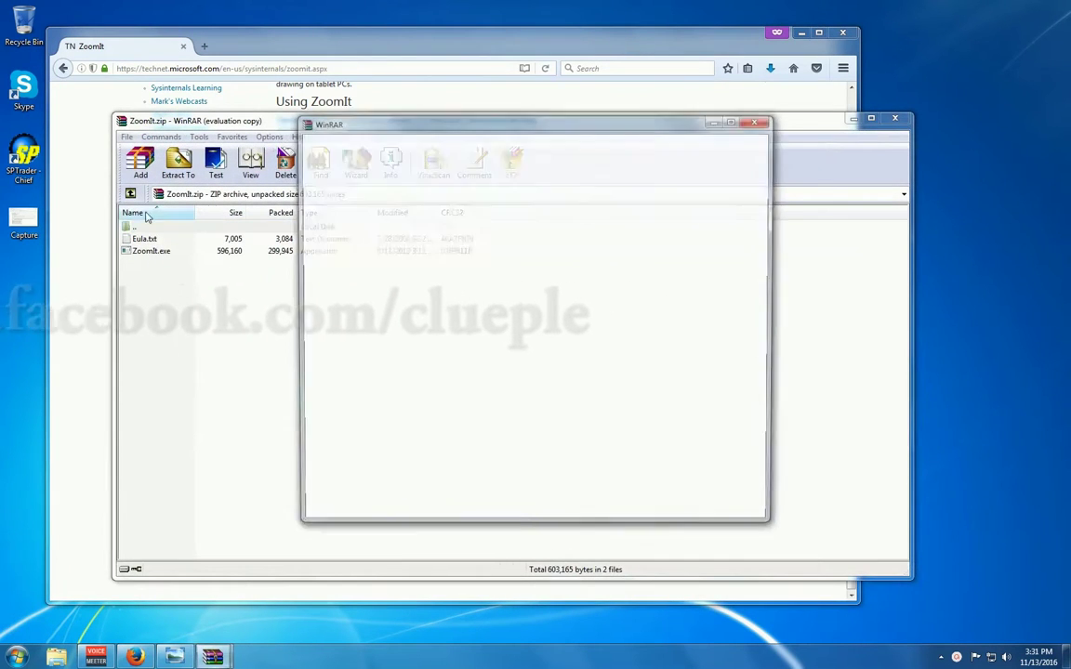
{"action": "left_click", "coordinate": [760, 122]}
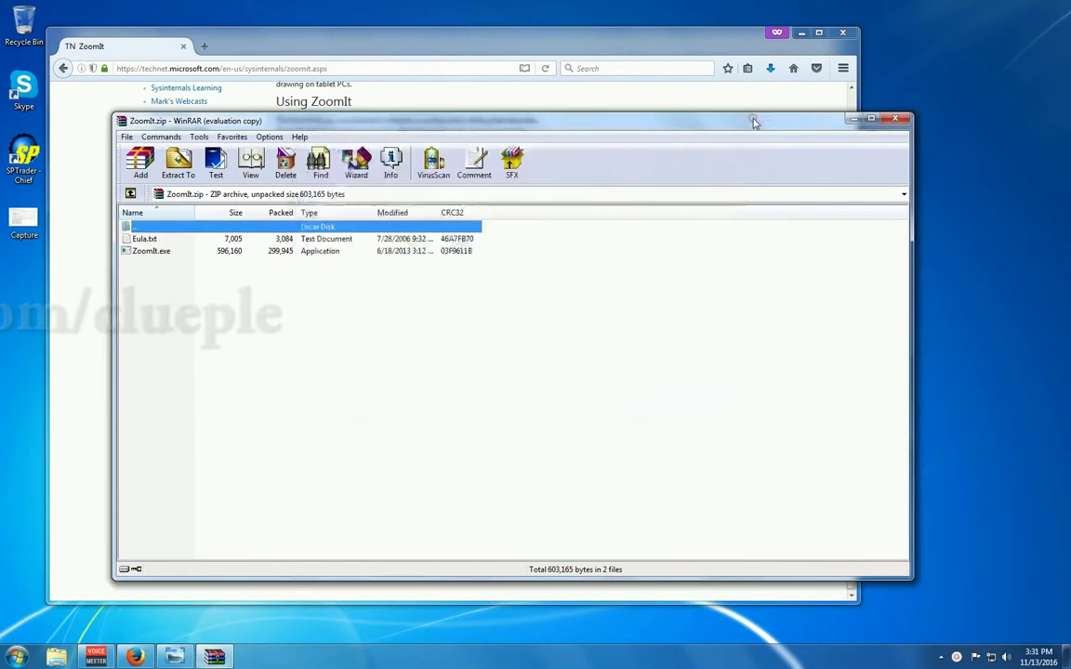
Step: Try WinRAR's Extract To with a new folder, then cancel the extraction
{"action": "left_click", "coordinate": [192, 167]}
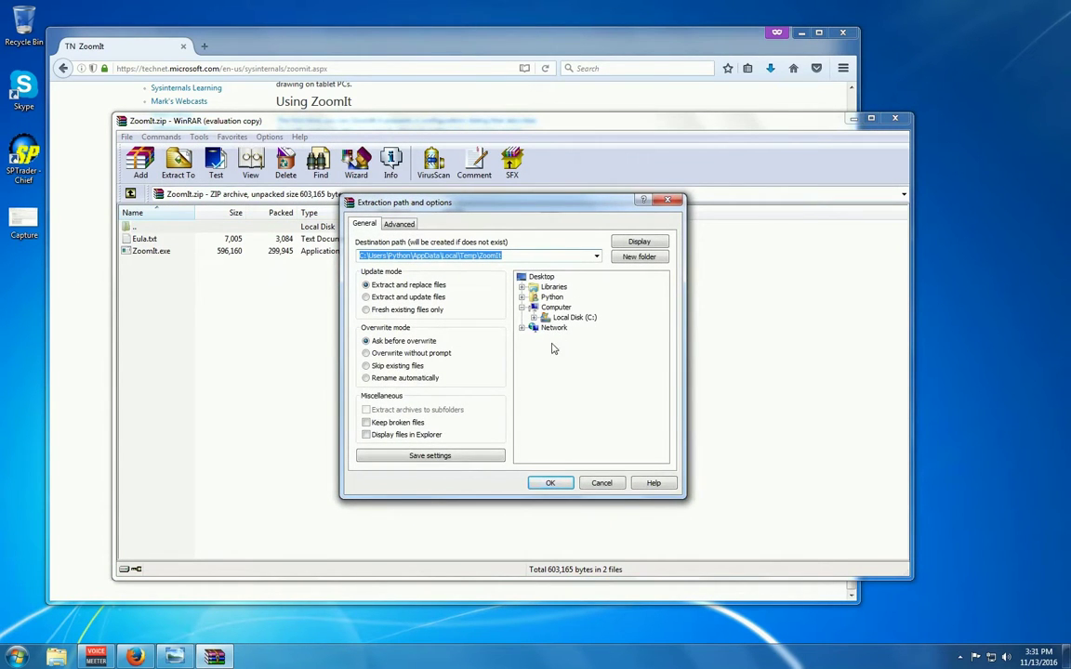
{"action": "left_click", "coordinate": [642, 256]}
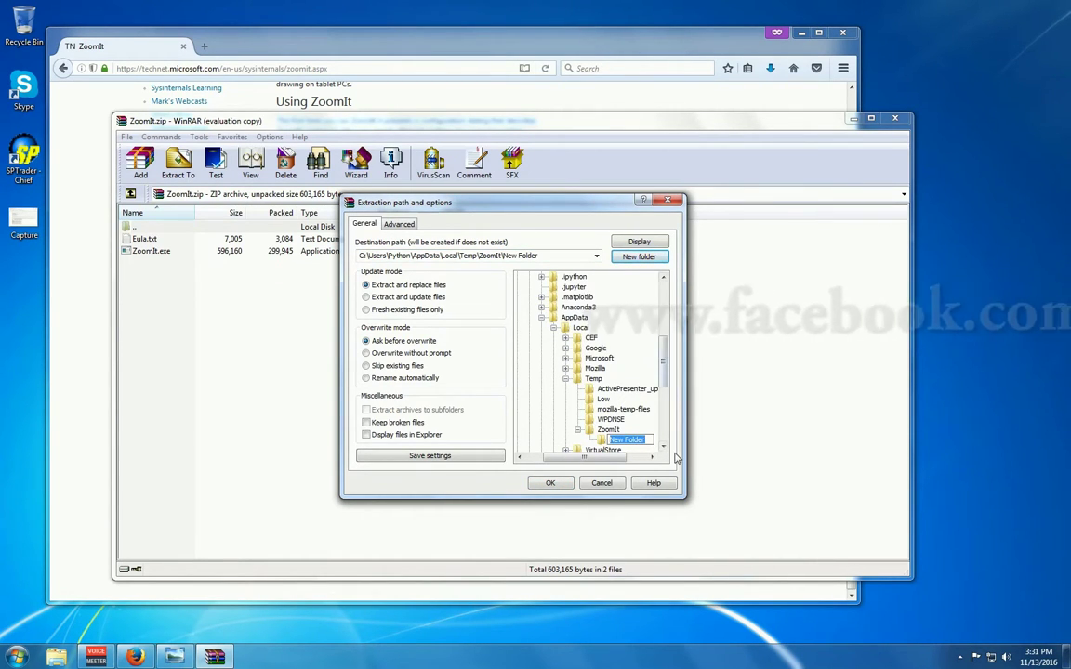
{"action": "key", "text": "Return"}
{"action": "left_click", "coordinate": [601, 483]}
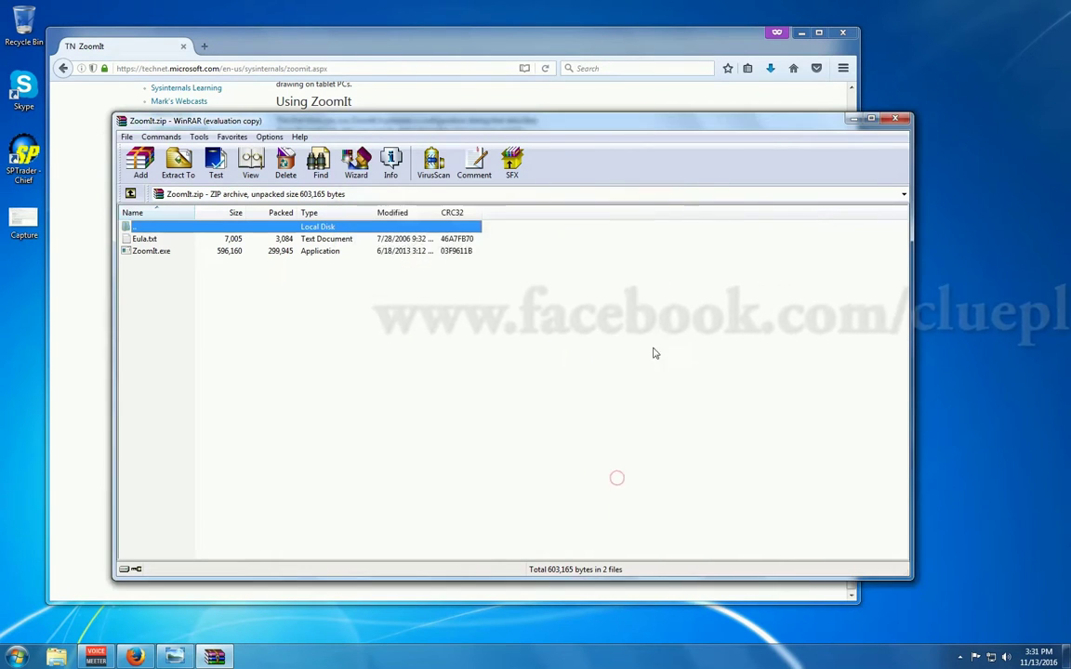
{"action": "left_click", "coordinate": [16, 658]}
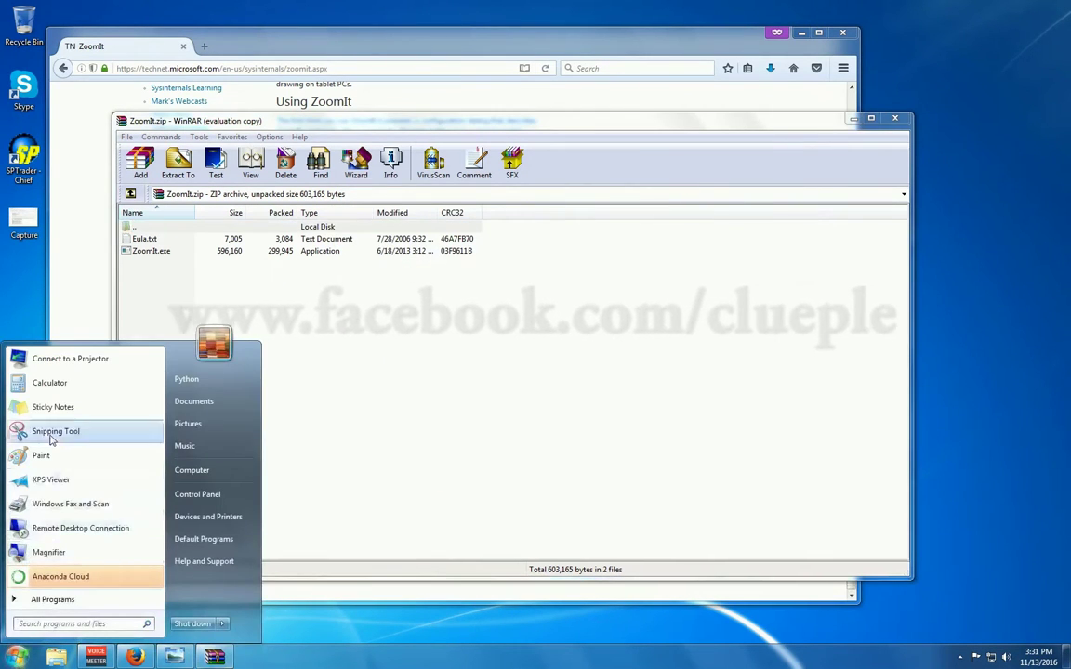
Step: Check the Desktop folder, then create a new empty folder on the desktop
{"action": "left_click", "coordinate": [209, 379]}
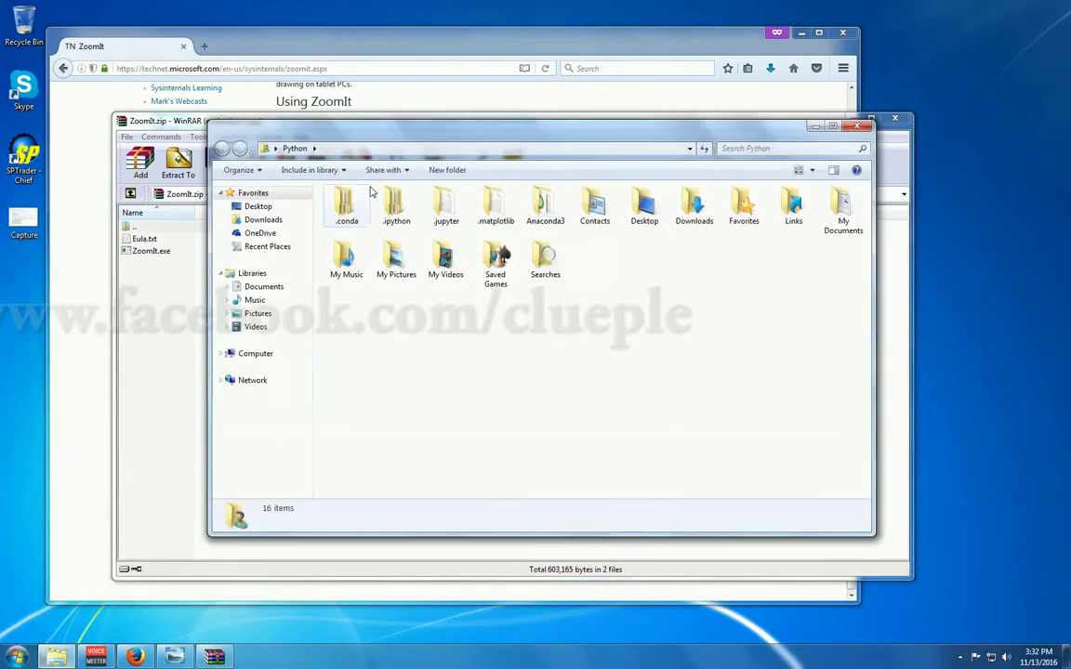
{"action": "left_click", "coordinate": [257, 206]}
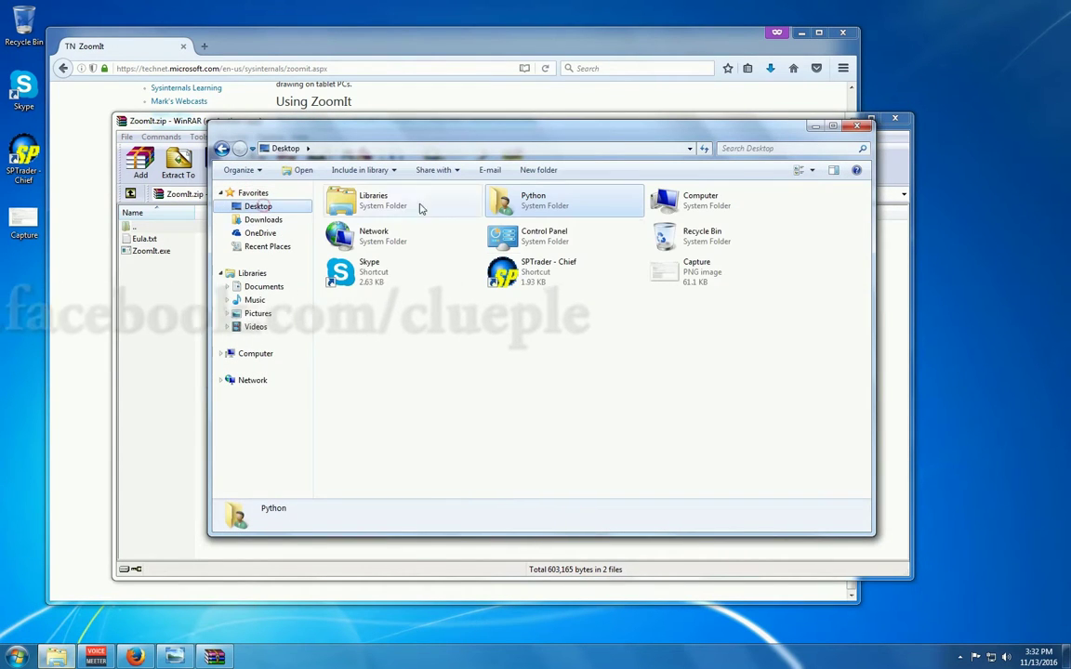
{"action": "left_click", "coordinate": [856, 125]}
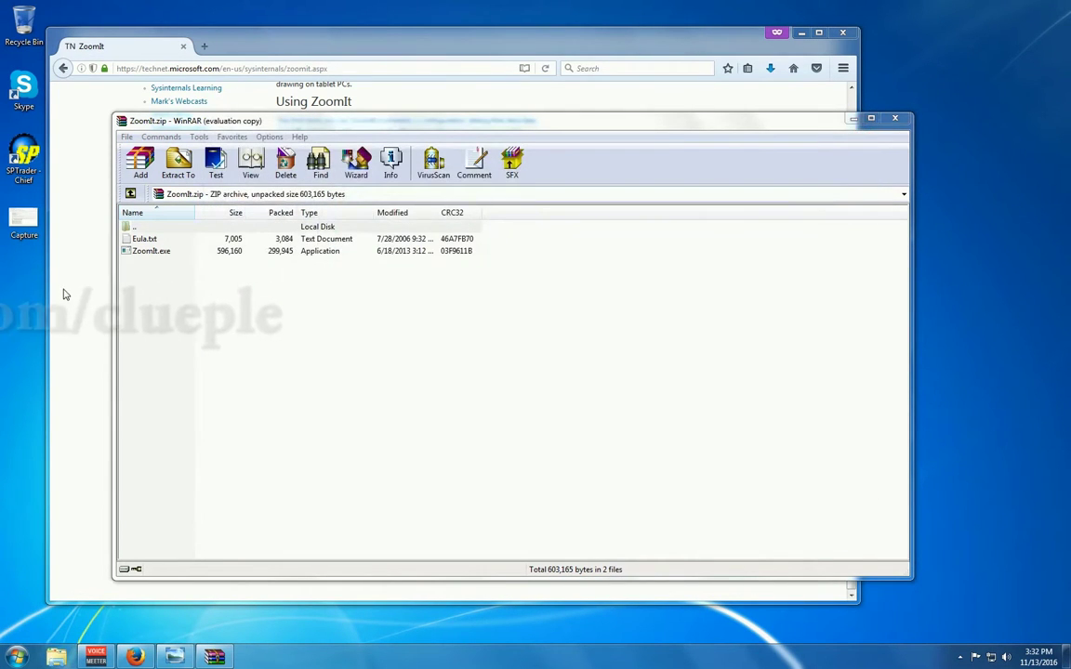
{"action": "right_click", "coordinate": [35, 257]}
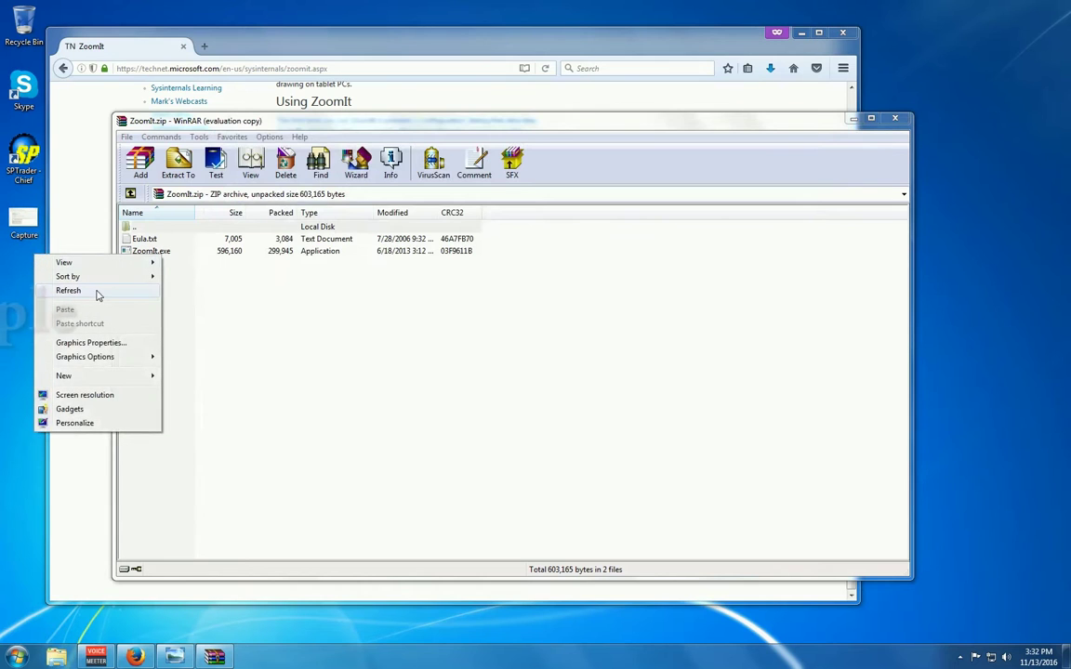
{"action": "mouse_move", "coordinate": [63, 376]}
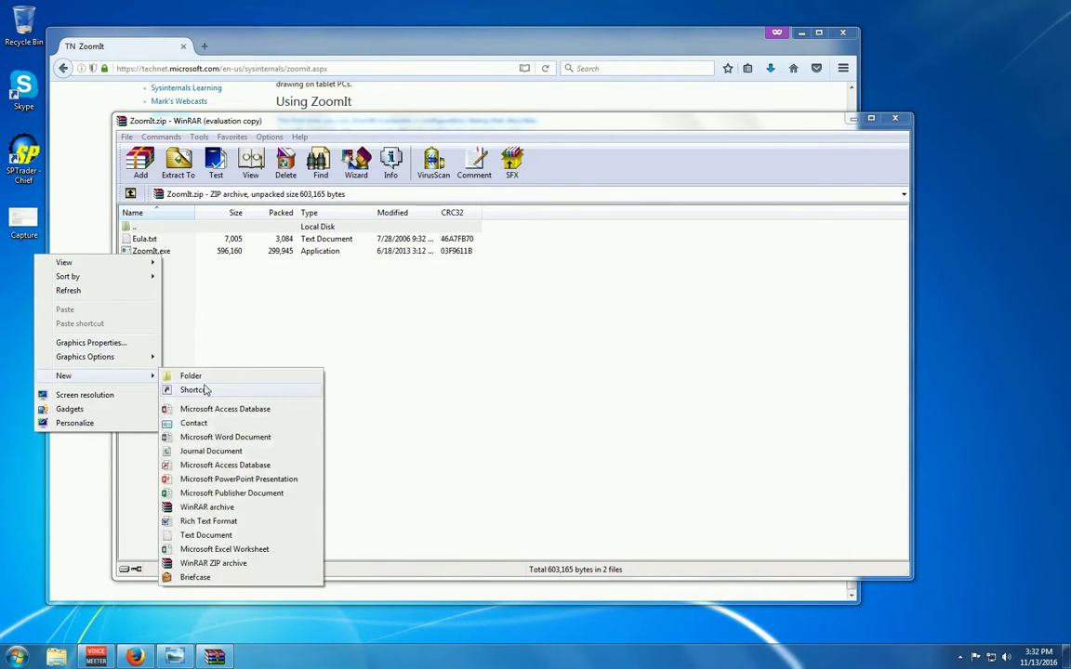
{"action": "left_click", "coordinate": [208, 379]}
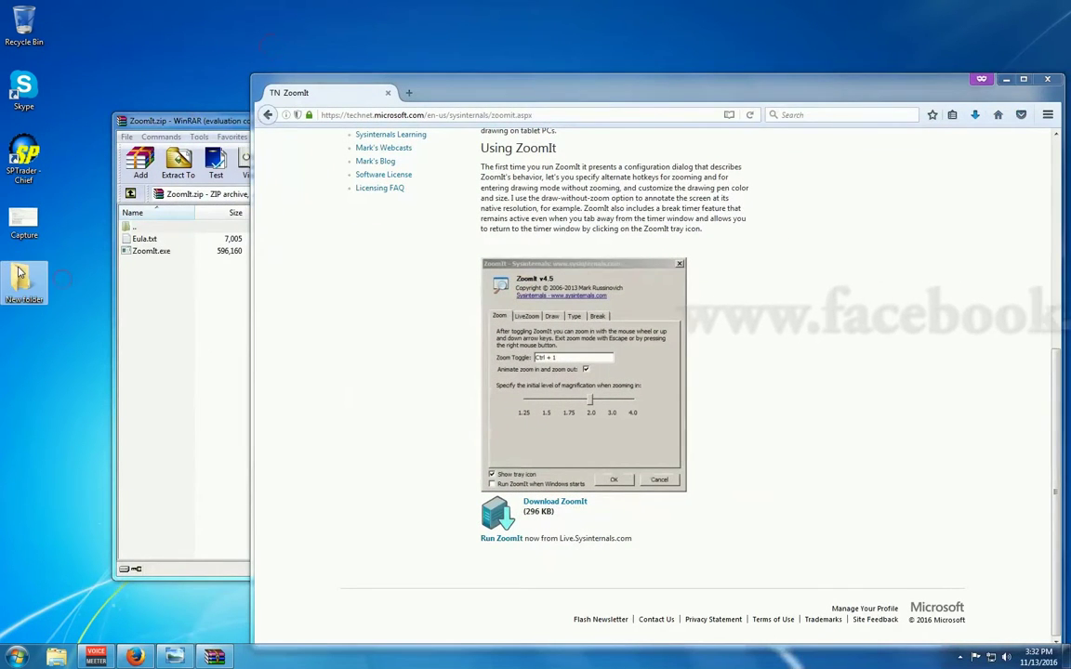
{"action": "double_click", "coordinate": [24, 279]}
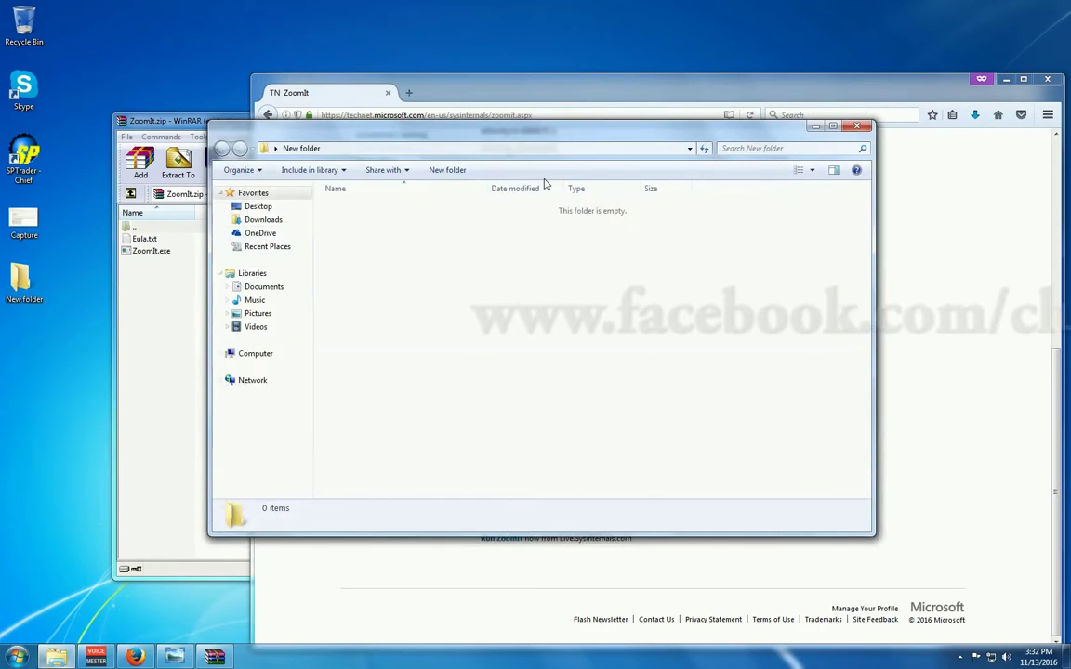
{"action": "left_click", "coordinate": [859, 127]}
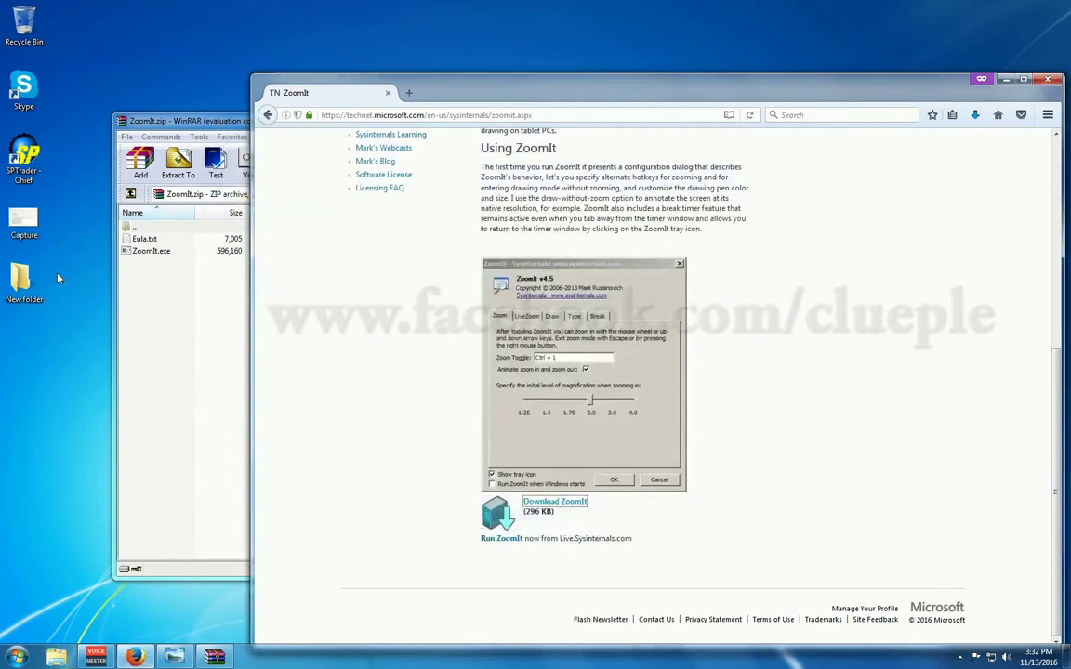
Step: Rename the new desktop folder to 'utility'
{"action": "right_click", "coordinate": [28, 279]}
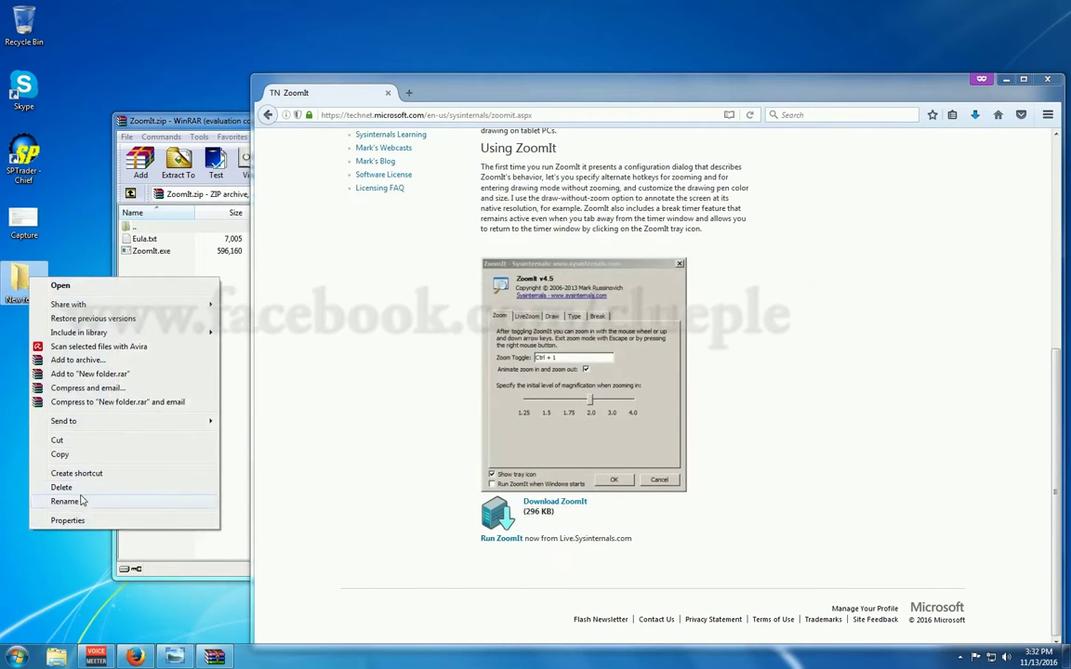
{"action": "left_click", "coordinate": [75, 501]}
{"action": "type", "text": "utility"}
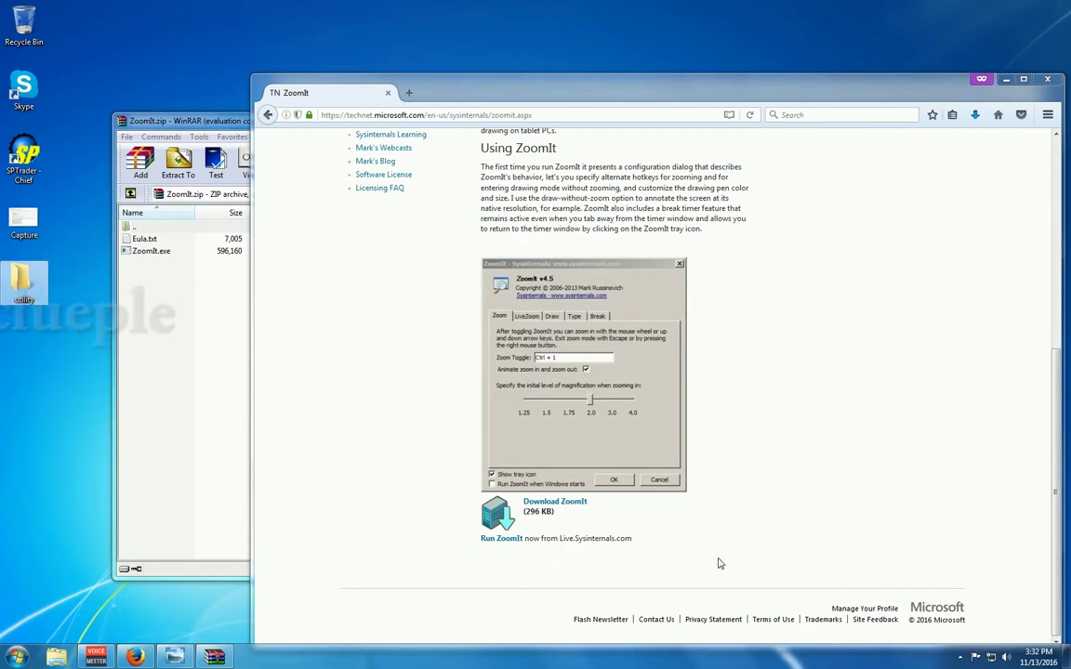
Step: Copy ZoomIt.zip from the downloads folder and paste it into the desktop utility folder
{"action": "left_click", "coordinate": [973, 113]}
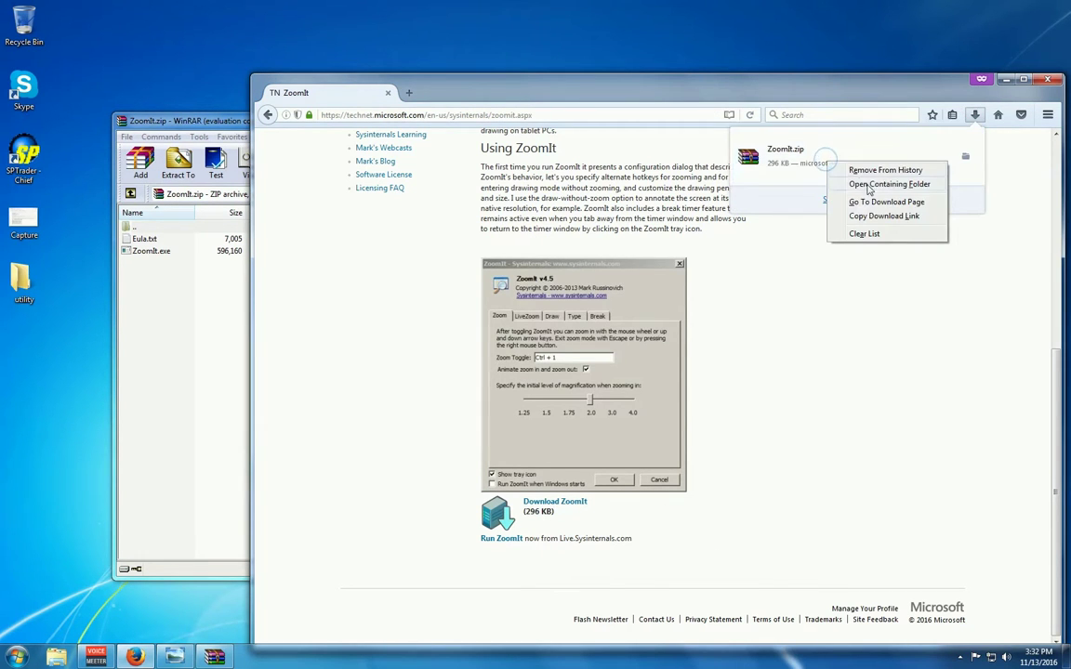
{"action": "left_click", "coordinate": [883, 184]}
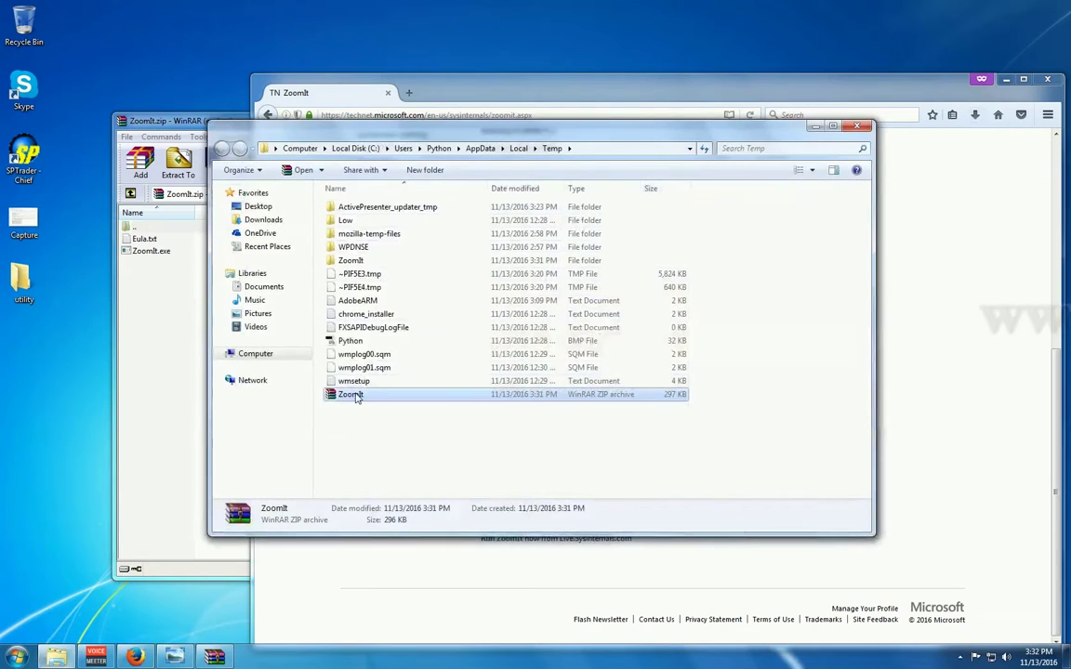
{"action": "double_click", "coordinate": [35, 288]}
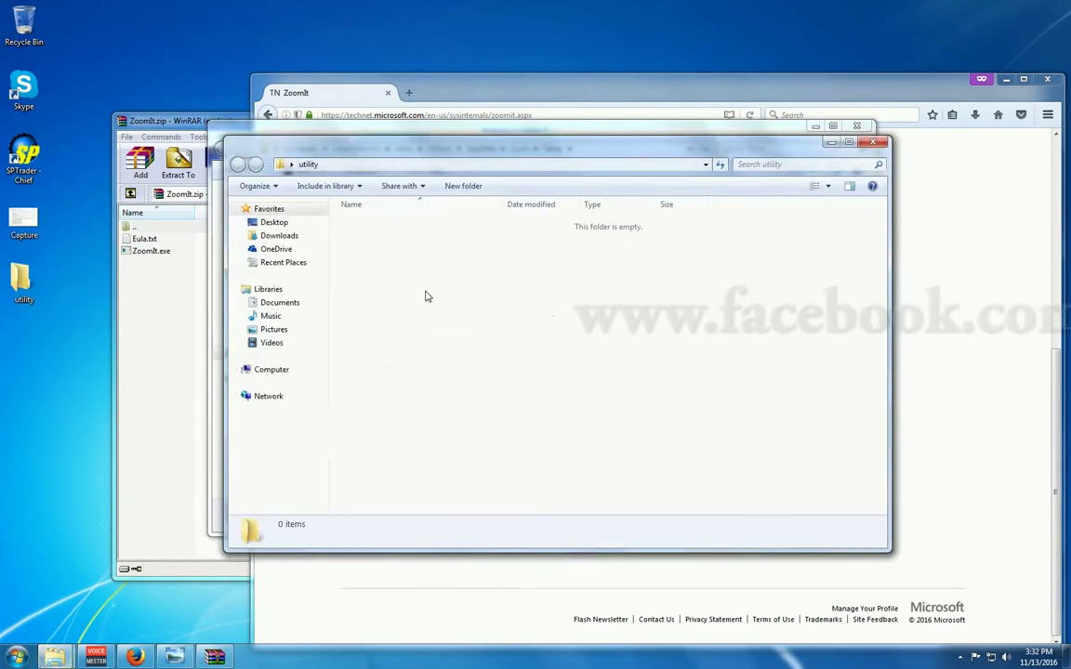
{"action": "key", "text": "ctrl+v"}
Step: Extract ZoomIt.zip into Desktop\utility with WinRAR, then close WinRAR and the folder window
{"action": "double_click", "coordinate": [384, 234]}
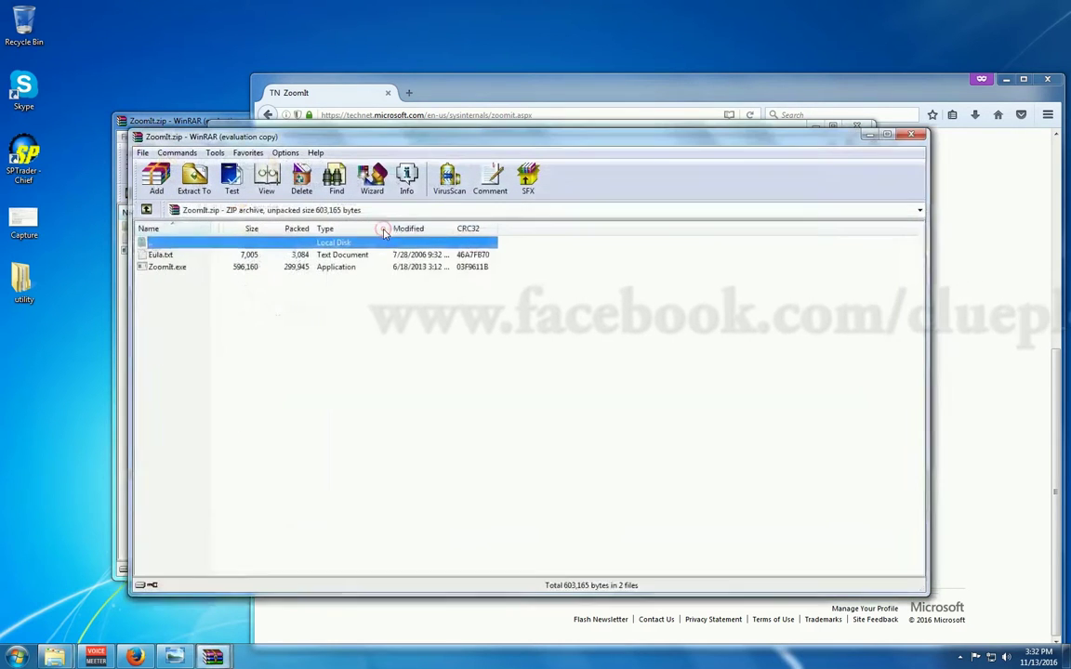
{"action": "left_click", "coordinate": [192, 175]}
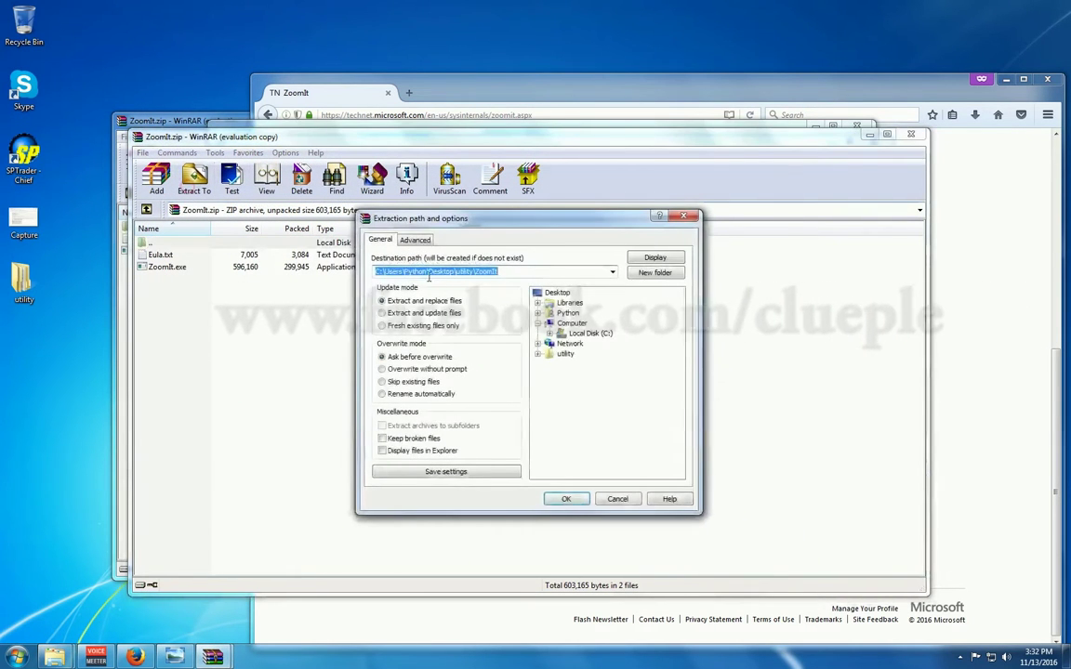
{"action": "left_click", "coordinate": [564, 354]}
{"action": "left_click", "coordinate": [569, 499]}
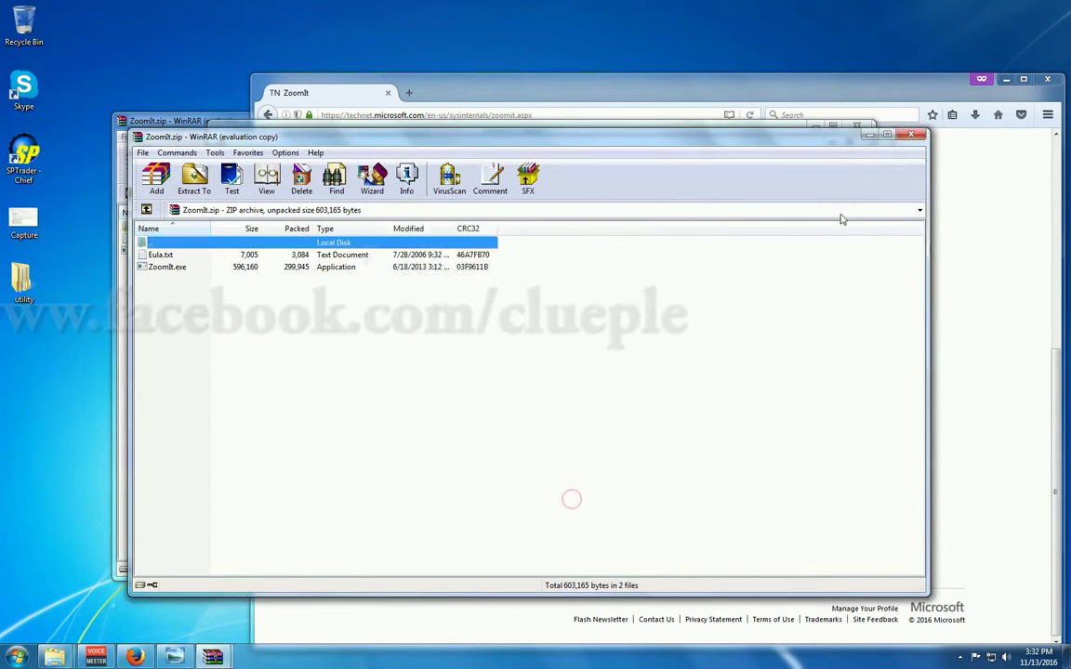
{"action": "left_click", "coordinate": [910, 134]}
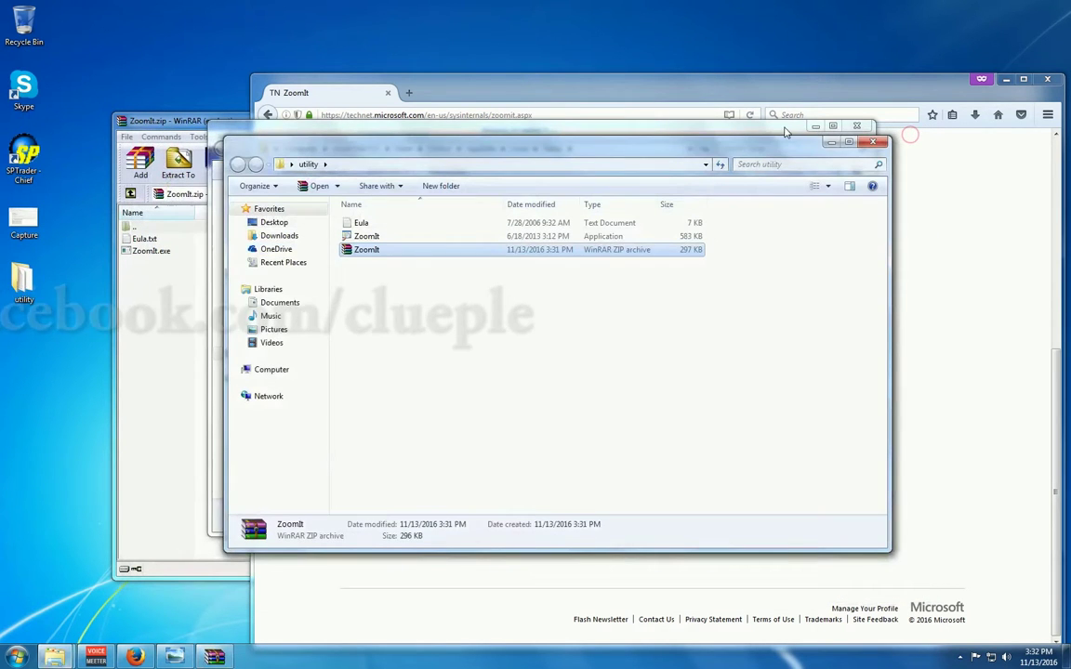
{"action": "left_click", "coordinate": [867, 144]}
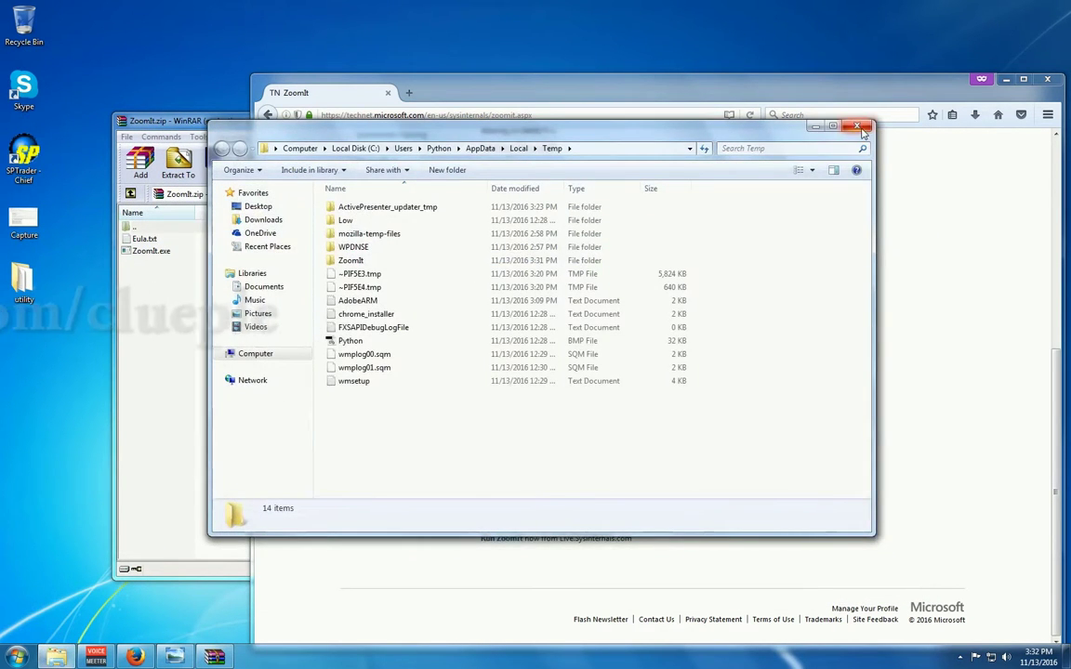
Step: Delete ZoomIt.zip from the desktop utility folder
{"action": "double_click", "coordinate": [28, 279]}
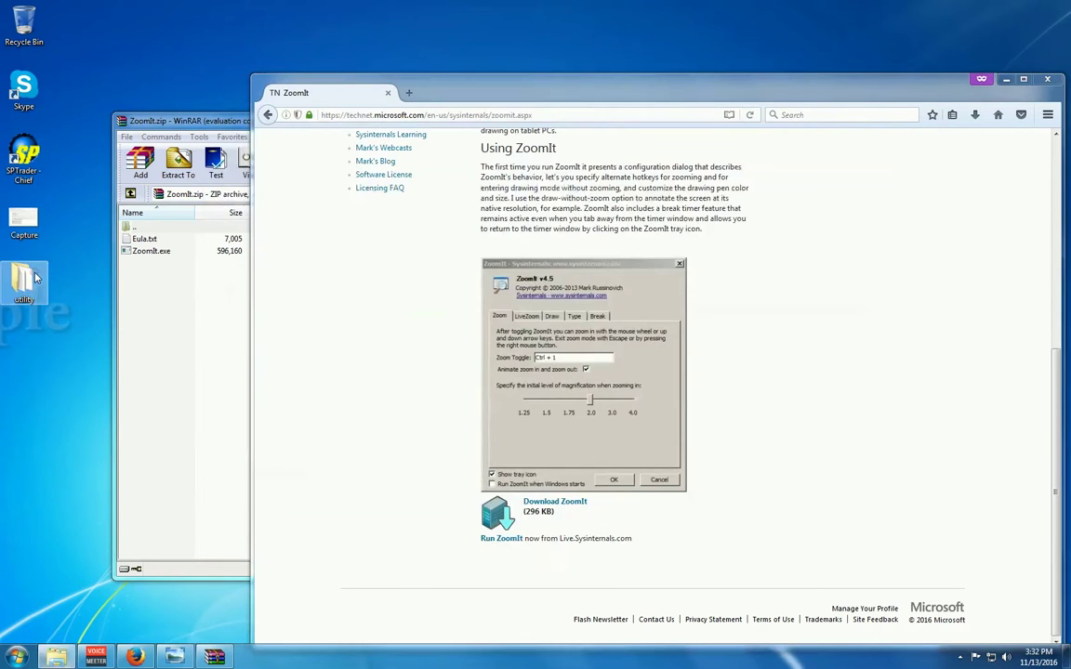
{"action": "left_click", "coordinate": [357, 235]}
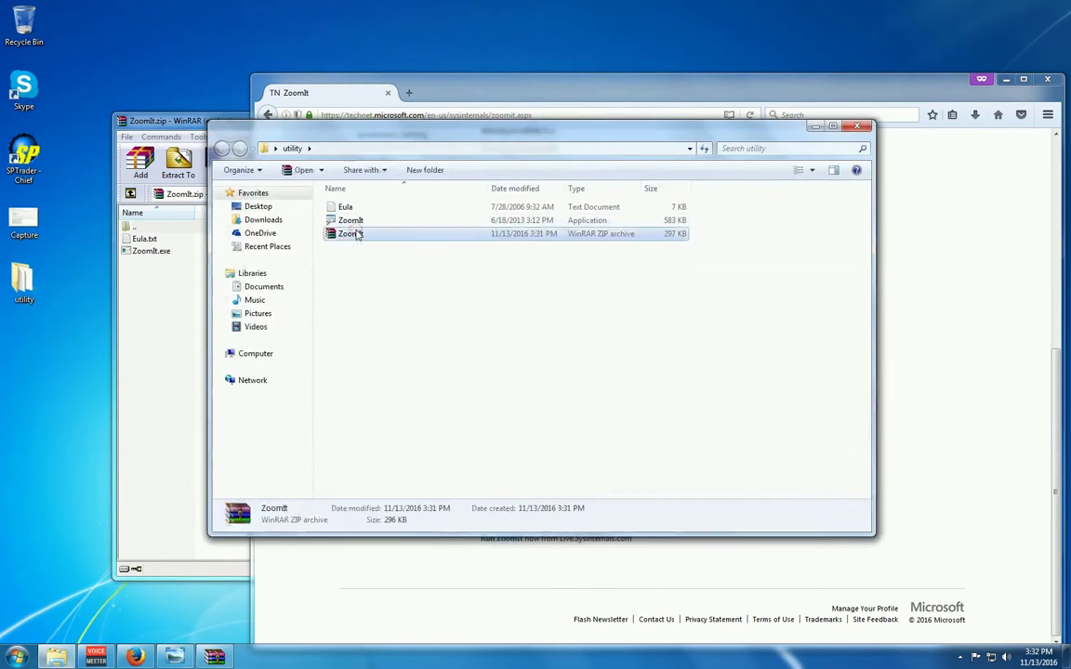
{"action": "key", "text": "Delete"}
{"action": "key", "text": "Return"}
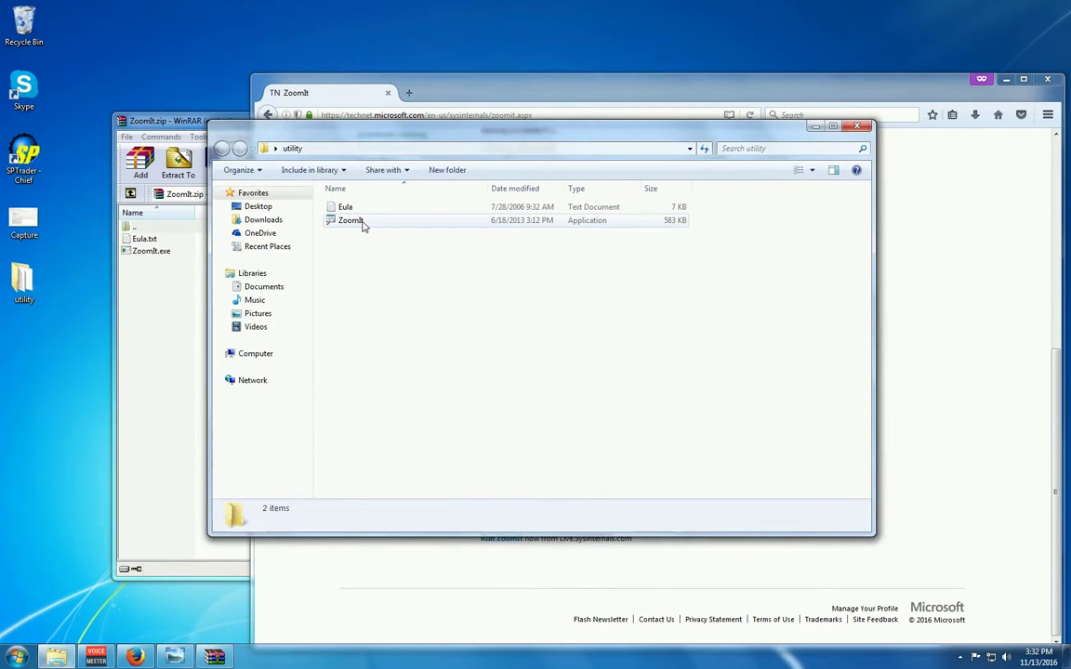
Step: Run ZoomIt.exe past the security warning and accept its license
{"action": "double_click", "coordinate": [352, 221]}
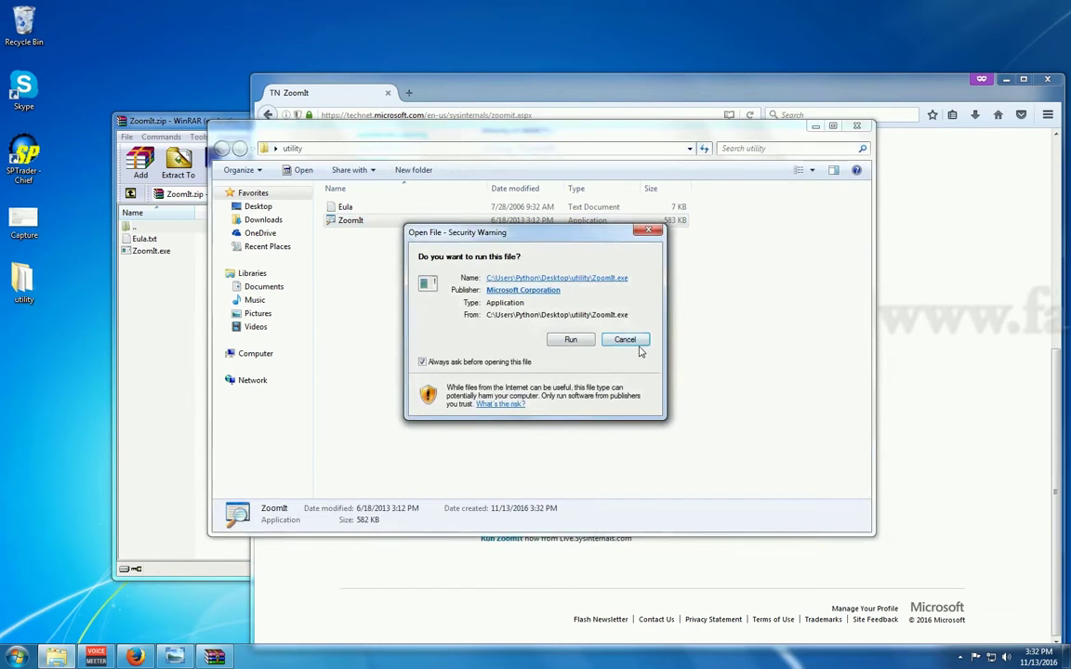
{"action": "left_click", "coordinate": [570, 340]}
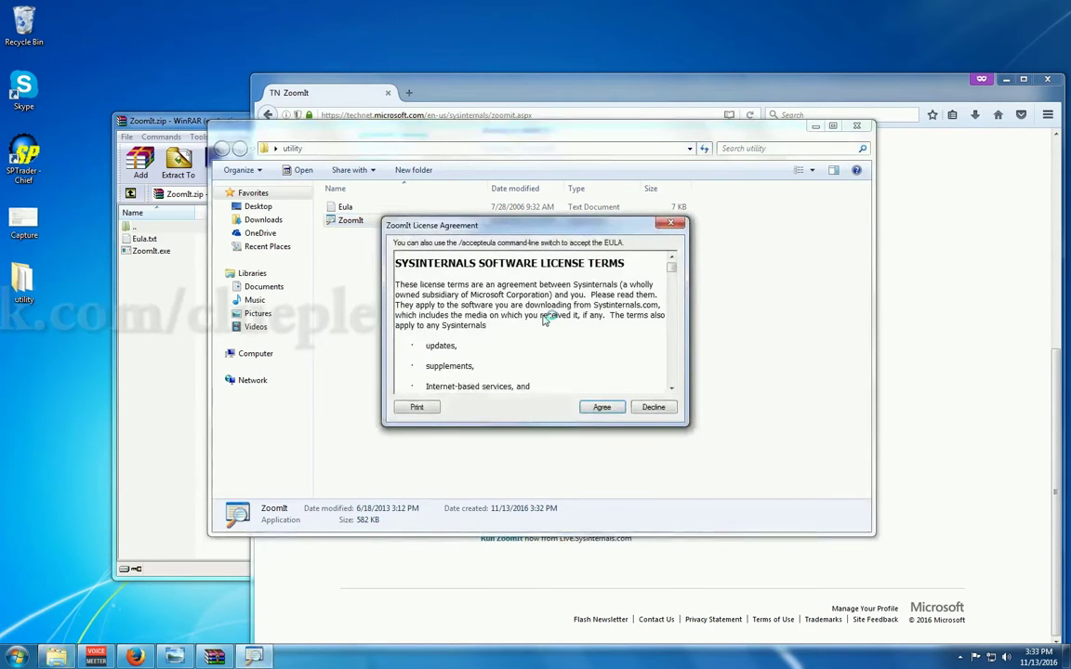
{"action": "left_click", "coordinate": [593, 409]}
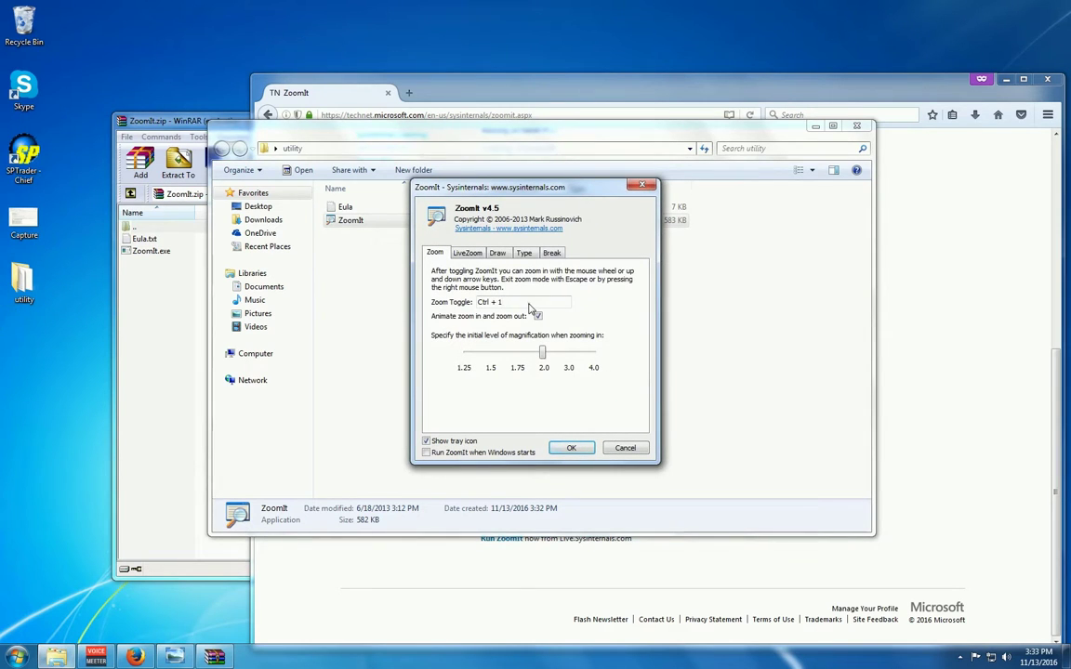
Step: Browse ZoomIt's LiveZoom, Draw, Type and Break tabs, setting Draw w/out Zoom to Ctrl+5
{"action": "left_click", "coordinate": [468, 255]}
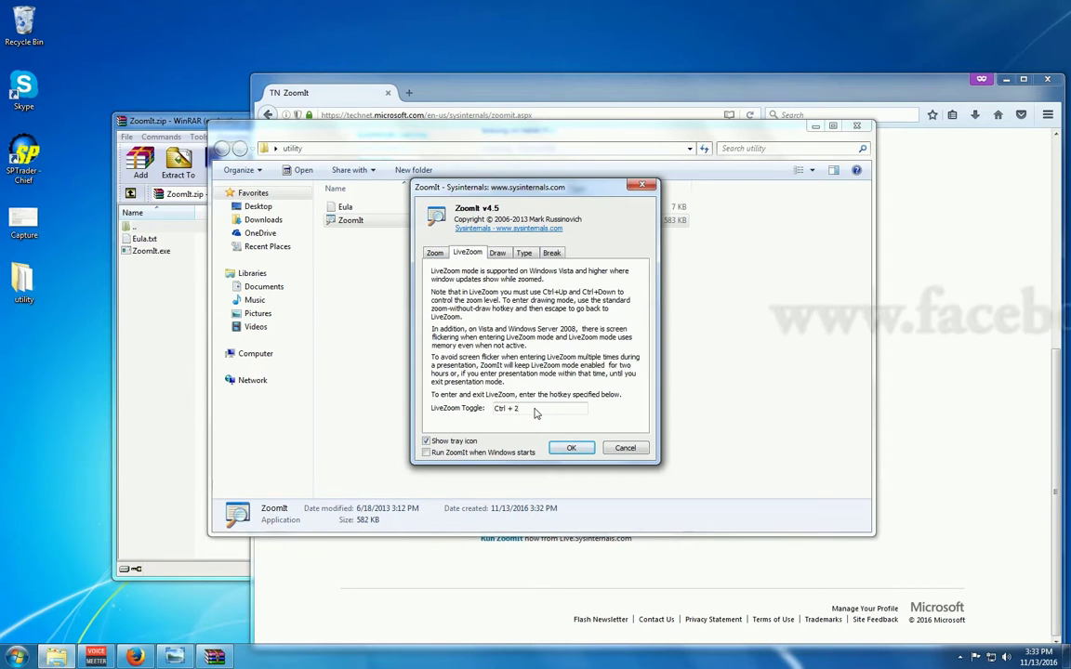
{"action": "left_click", "coordinate": [509, 255]}
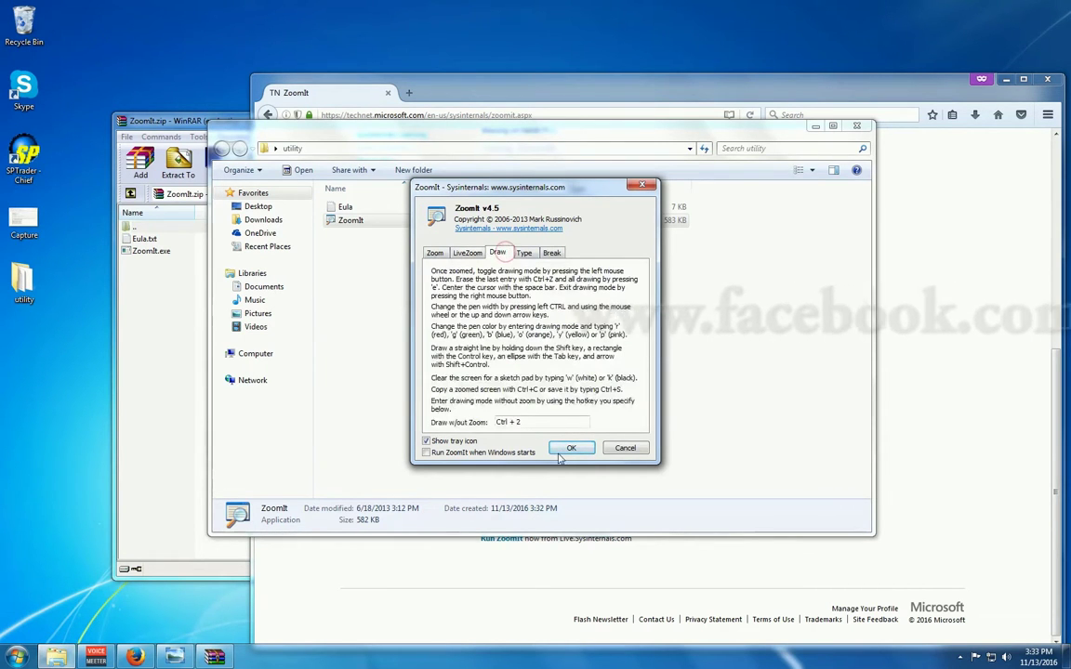
{"action": "key", "text": "ctrl+5"}
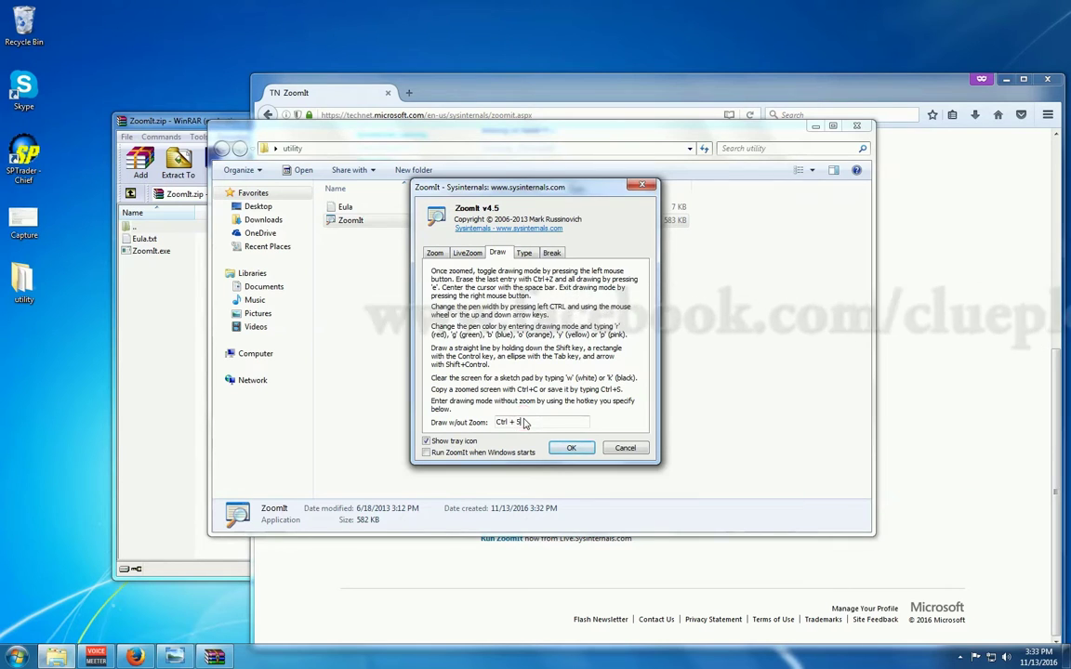
{"action": "left_click", "coordinate": [472, 253]}
{"action": "left_click", "coordinate": [524, 254]}
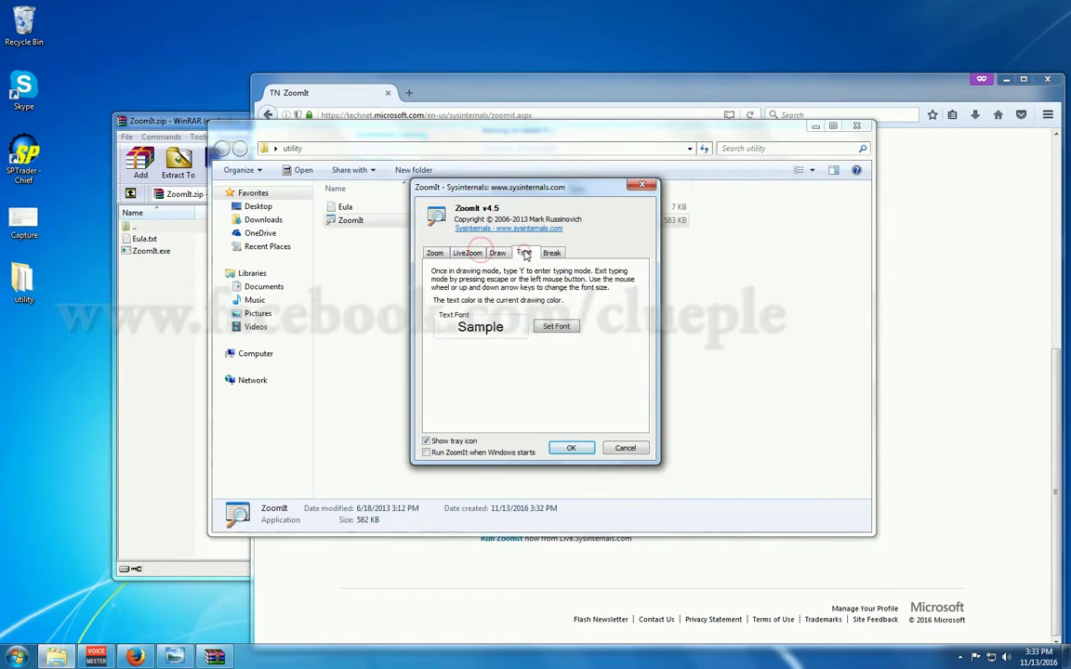
{"action": "left_click", "coordinate": [433, 254]}
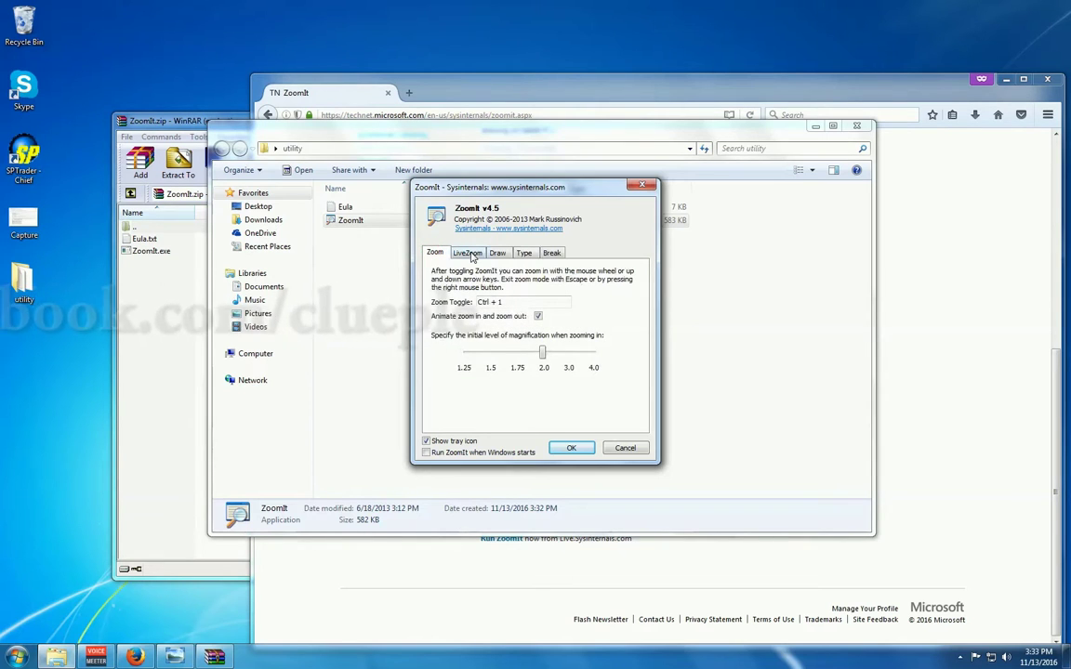
{"action": "left_click", "coordinate": [524, 254]}
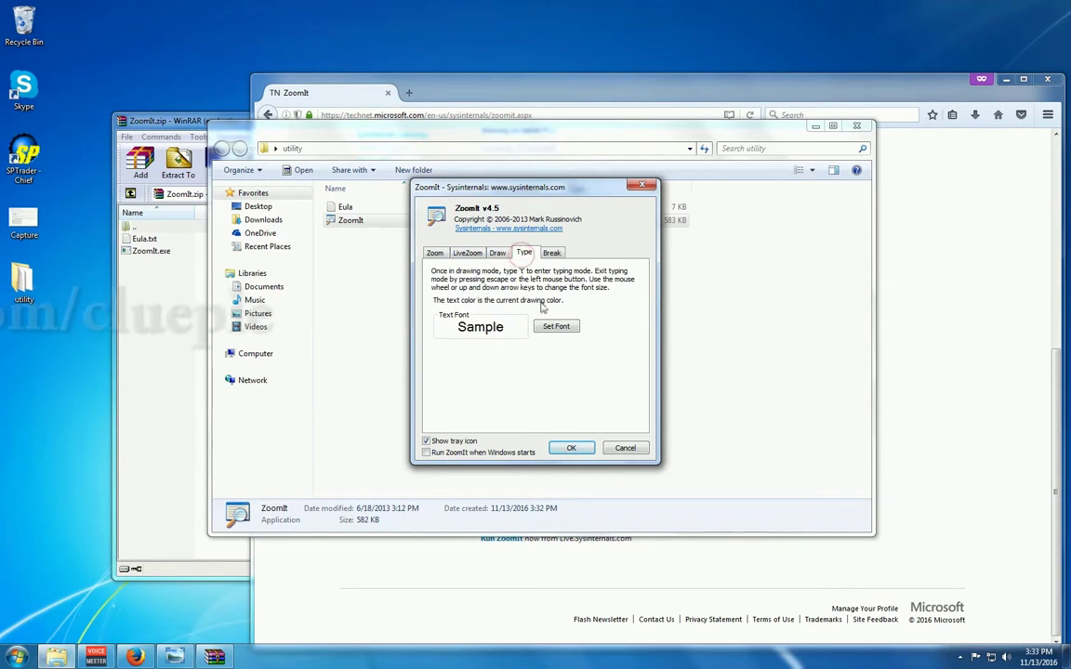
{"action": "left_click", "coordinate": [552, 254]}
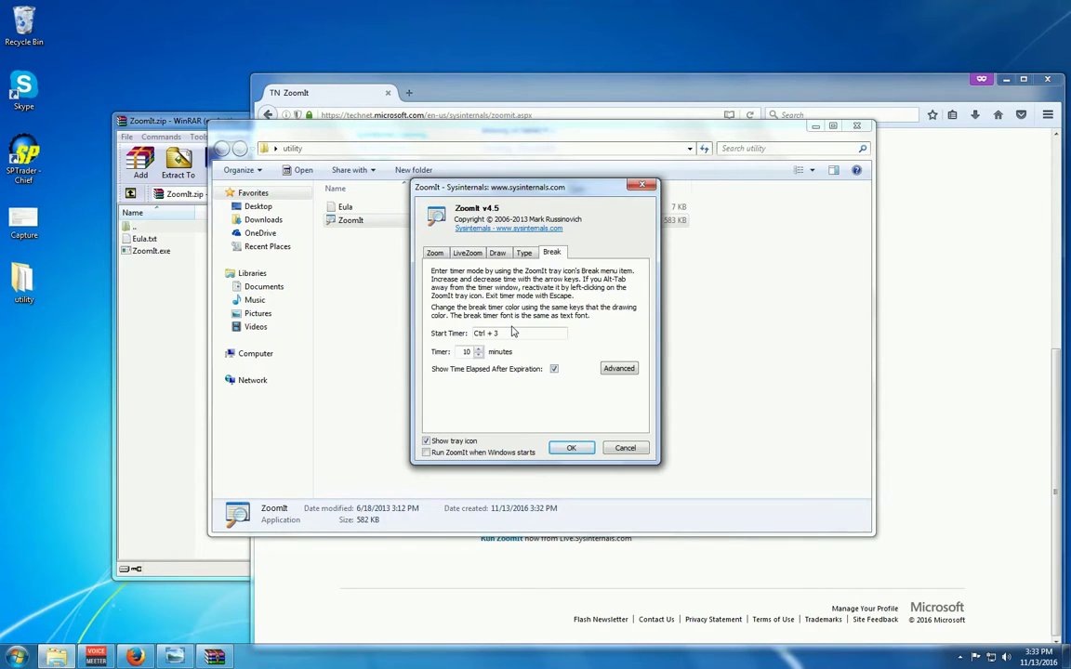
{"action": "left_click", "coordinate": [435, 254]}
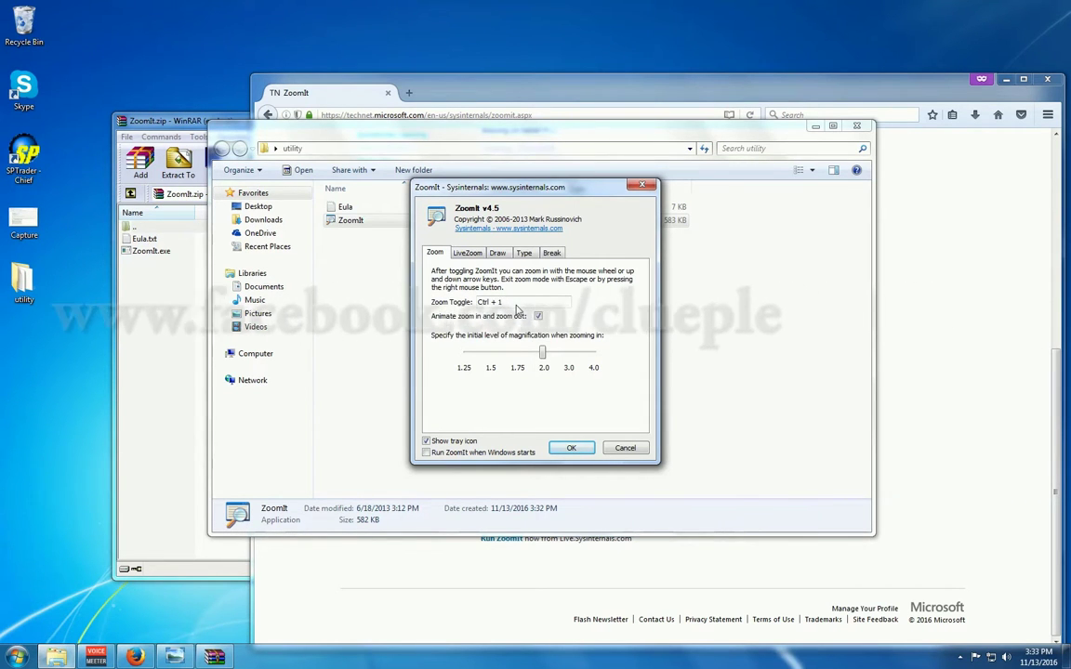
Step: Set Zoom Toggle to Ctrl+2 and Draw w/out Zoom to T, then save the options
{"action": "key", "text": "ctrl+2"}
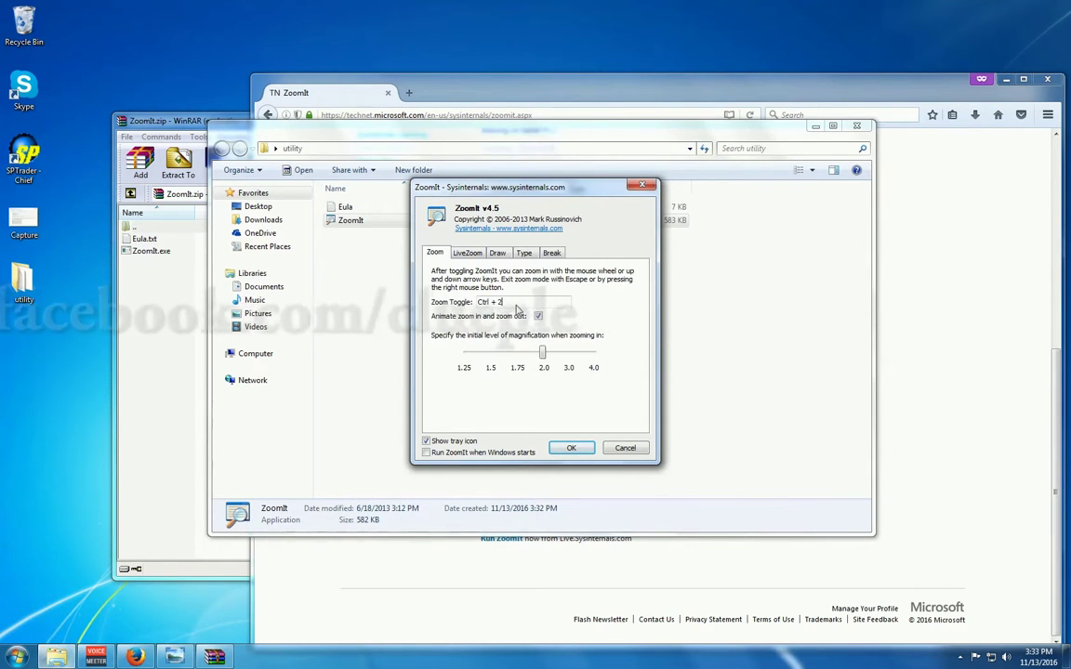
{"action": "left_click", "coordinate": [467, 253]}
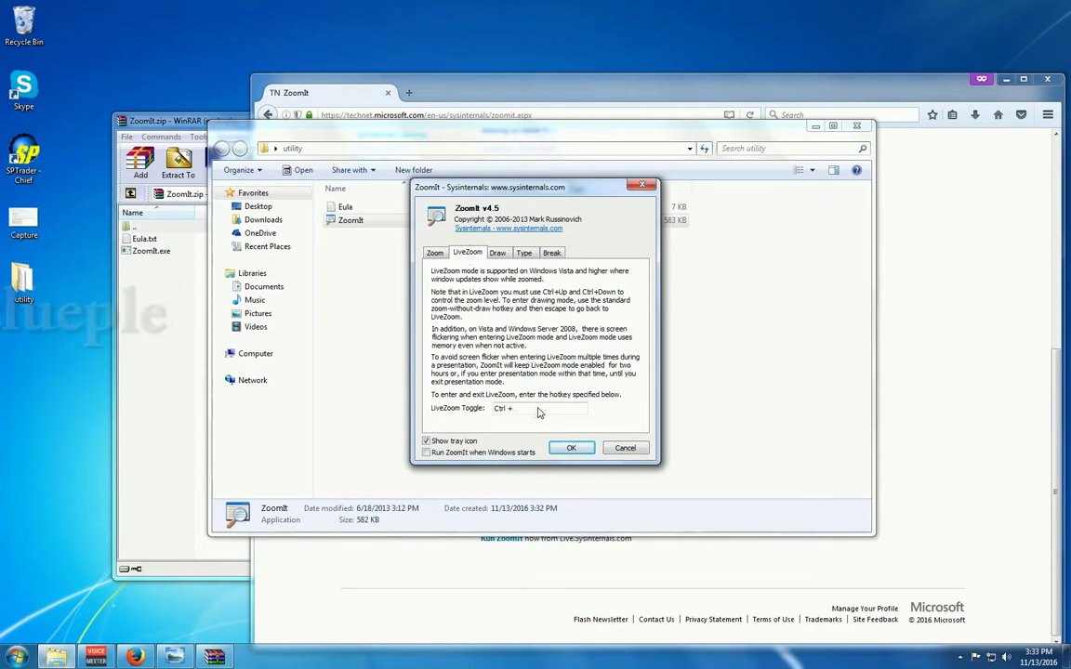
{"action": "left_click", "coordinate": [497, 252]}
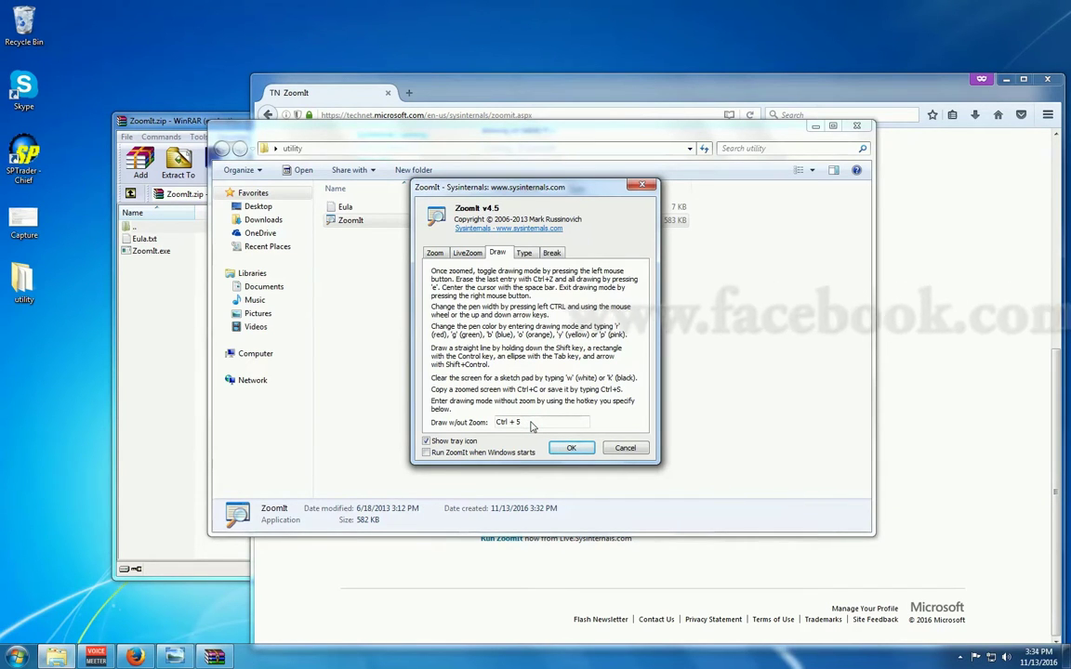
{"action": "key", "text": "t"}
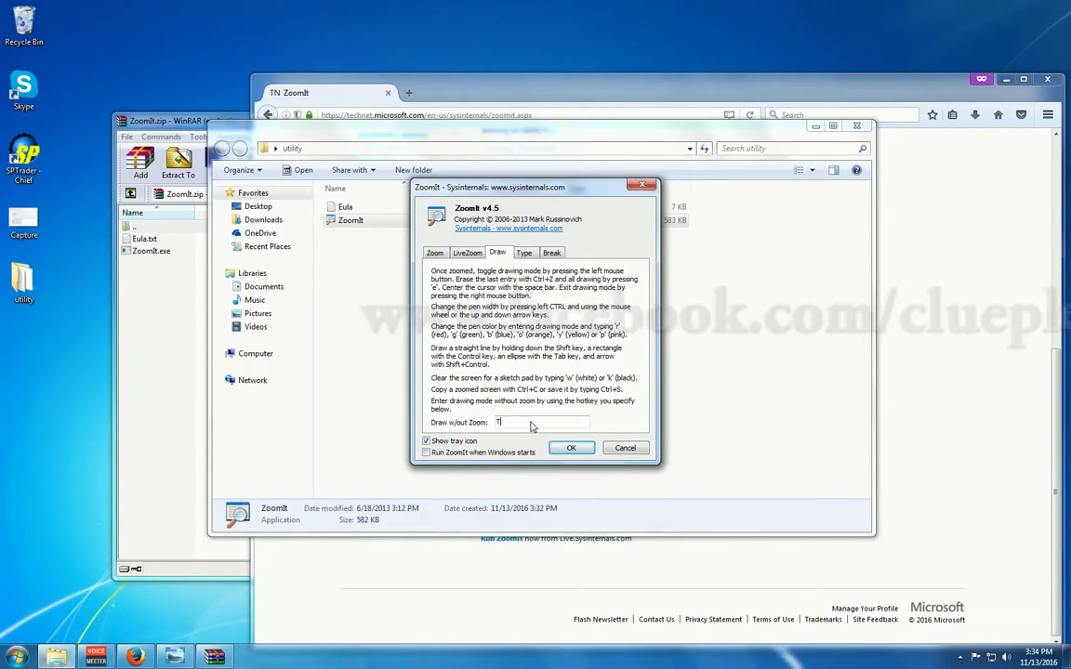
{"action": "left_click", "coordinate": [569, 449]}
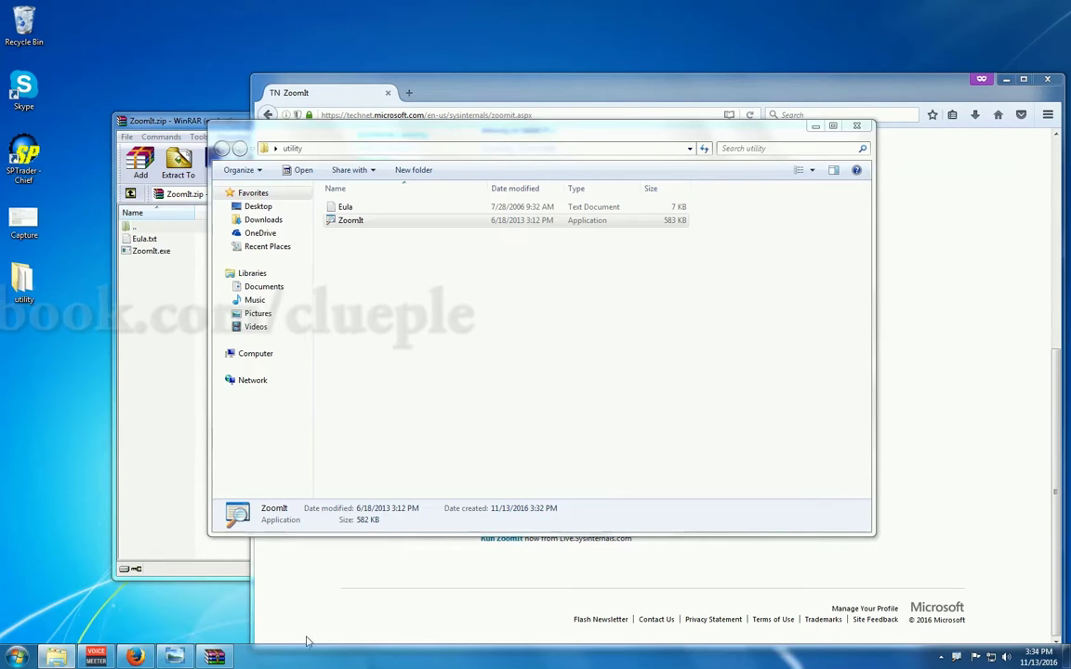
Step: Close the utility folder, Firefox and WinRAR windows
{"action": "left_click", "coordinate": [857, 127]}
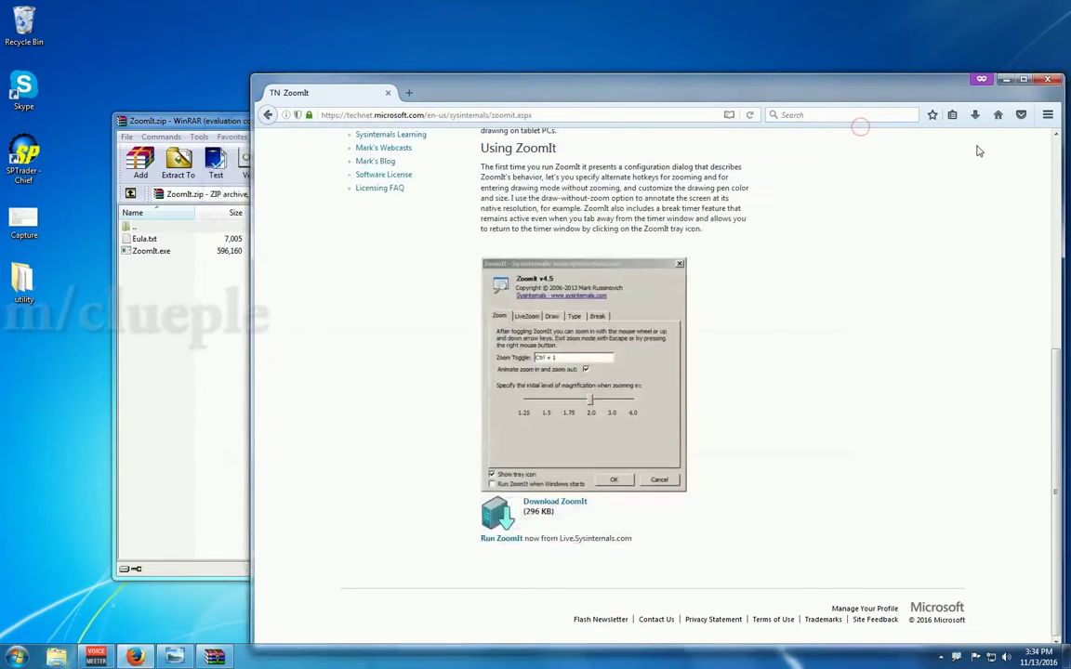
{"action": "left_click", "coordinate": [1051, 82]}
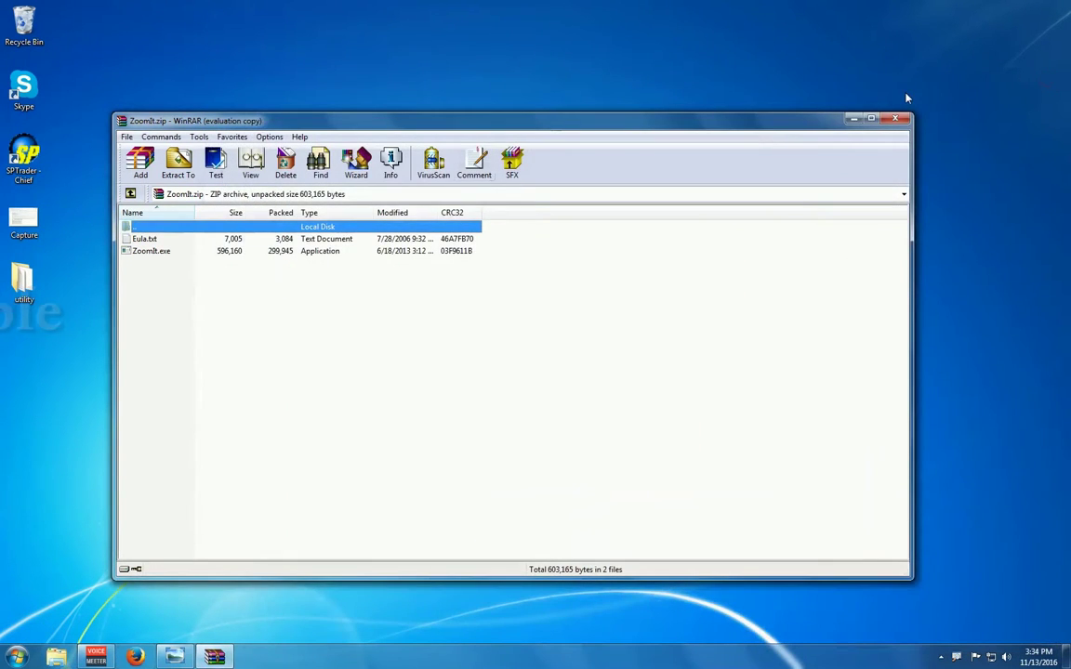
{"action": "left_click", "coordinate": [894, 122]}
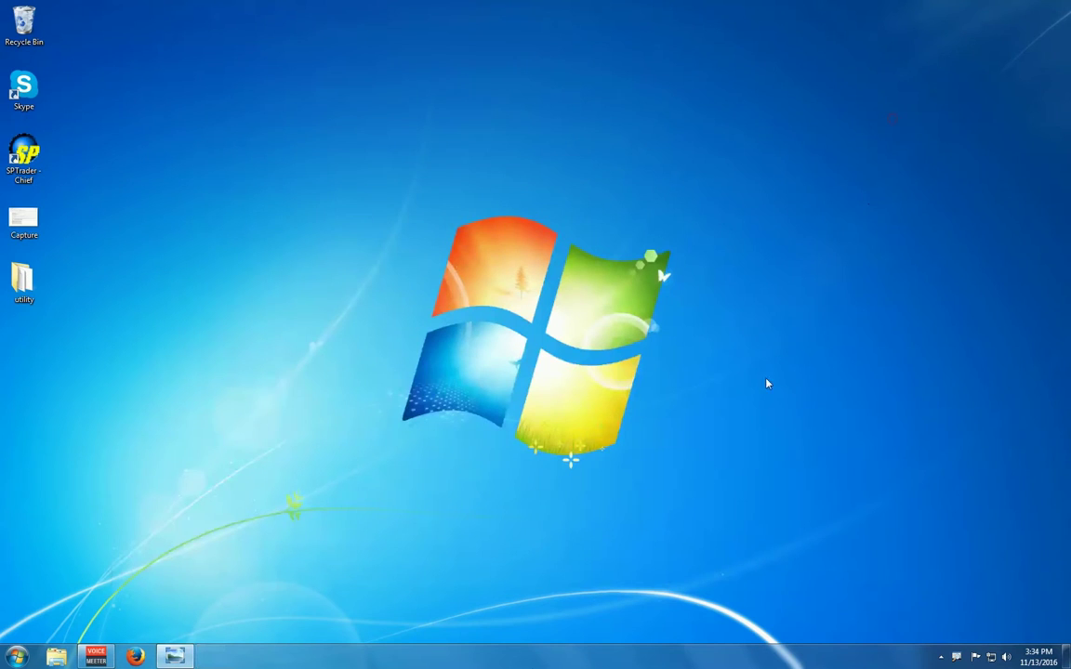
Step: Review ZoomIt's options from the tray and cancel, then magnify the desktop with Ctrl+2
{"action": "right_click", "coordinate": [958, 658]}
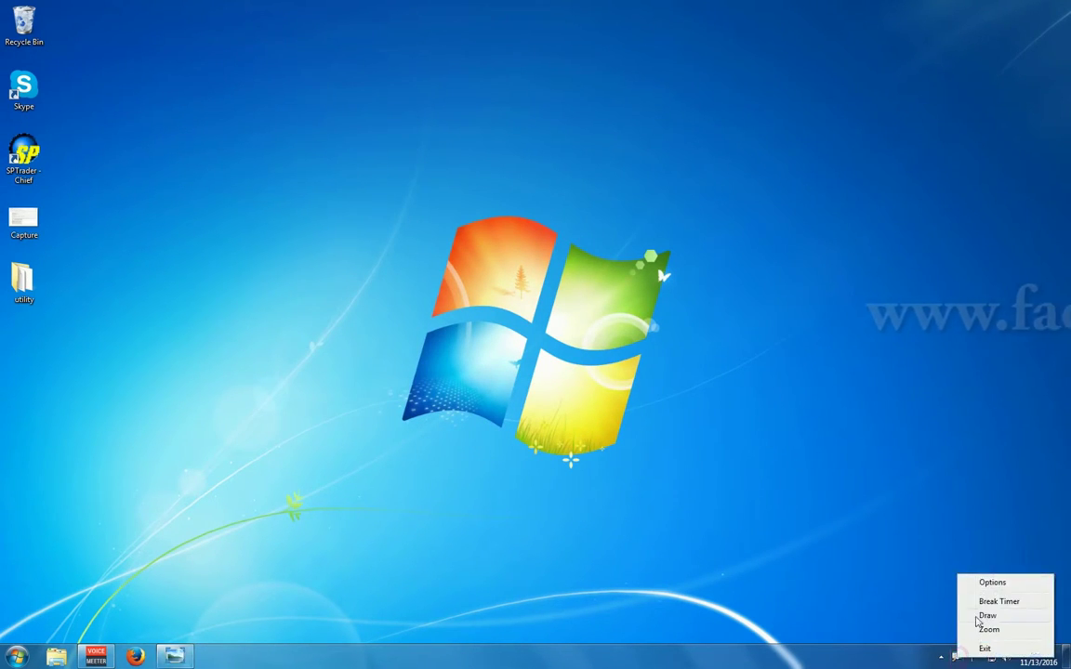
{"action": "left_click", "coordinate": [921, 616]}
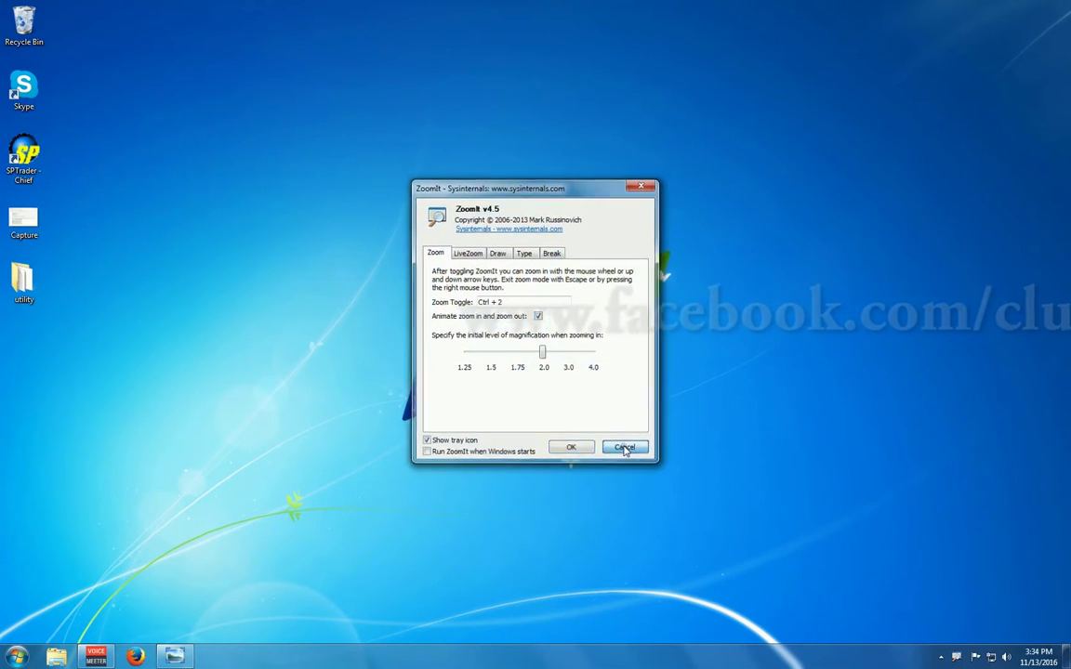
{"action": "left_click", "coordinate": [623, 447]}
{"action": "key", "text": "ctrl+2"}
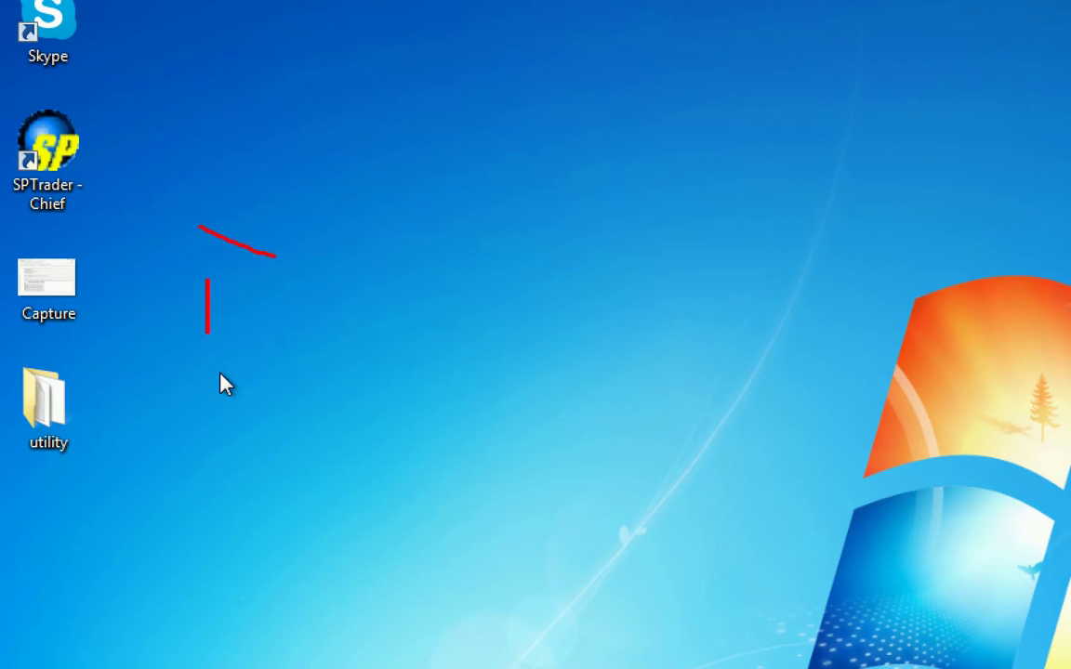
{"action": "type", "text": "I am yping"}
{"action": "key", "text": "BackSpace"}
{"action": "key", "text": "BackSpace"}
{"action": "key", "text": "BackSpace"}
{"action": "key", "text": "BackSpace"}
{"action": "key", "text": "BackSpace"}
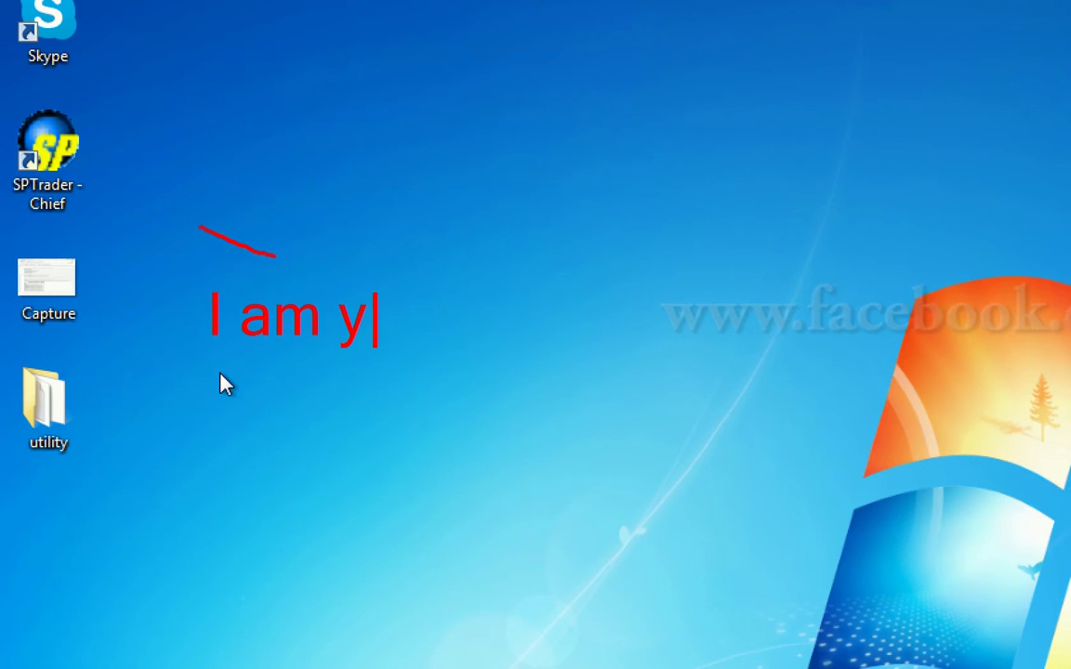
{"action": "key", "text": "BackSpace"}
{"action": "type", "text": "yp"}
{"action": "key", "text": "BackSpace"}
{"action": "key", "text": "BackSpace"}
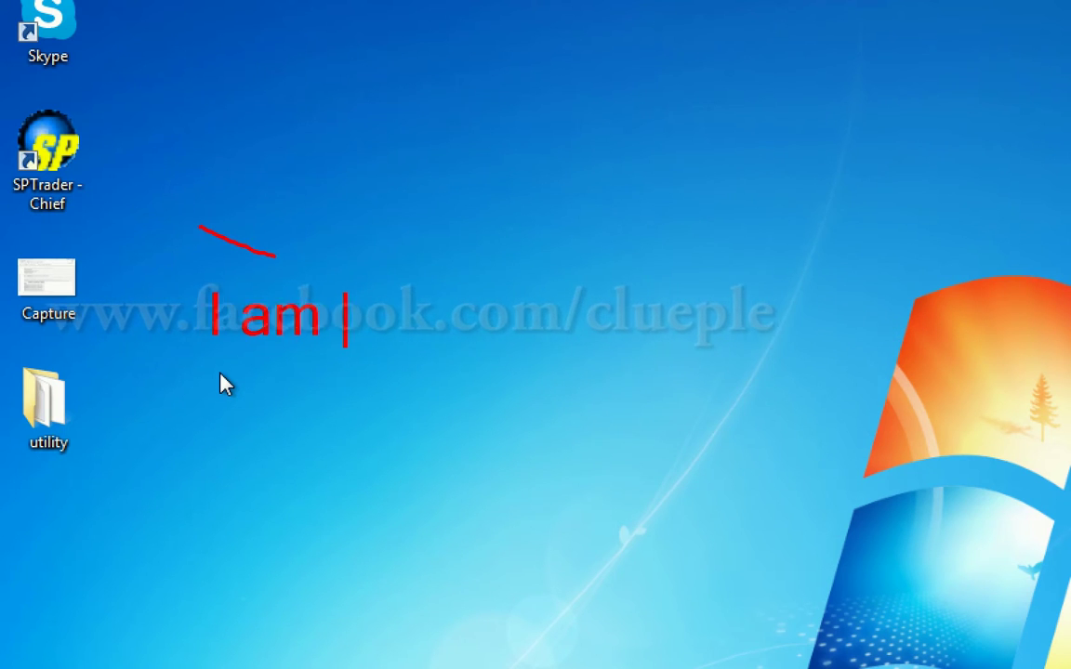
{"action": "type", "text": "yping"}
{"action": "key", "text": "BackSpace"}
{"action": "key", "text": "BackSpace"}
{"action": "key", "text": "BackSpace"}
{"action": "key", "text": "BackSpace"}
{"action": "key", "text": "BackSpace"}
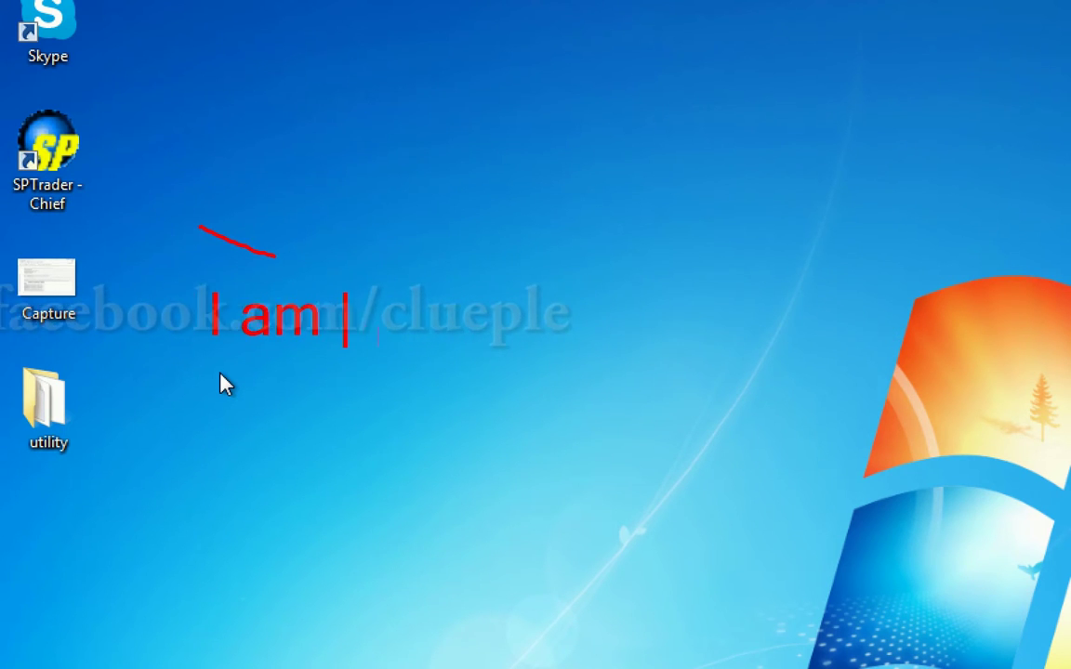
{"action": "key", "text": "Escape"}
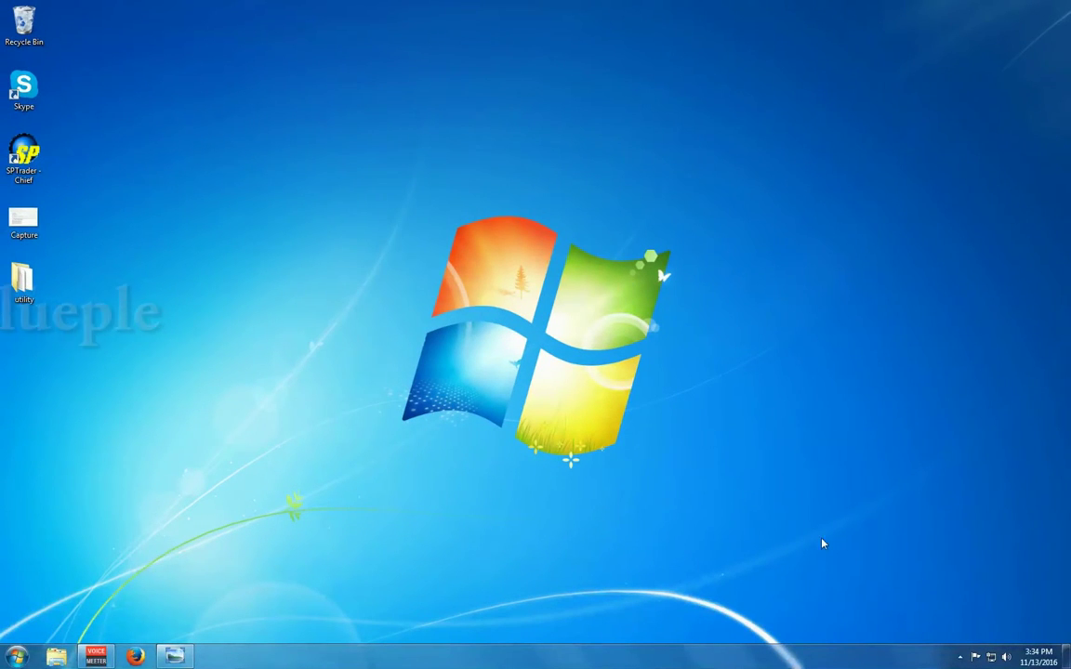
Step: Set ZoomIt's Draw w/out Zoom hotkey to Ctrl+T via tray Options and save
{"action": "left_click", "coordinate": [959, 656]}
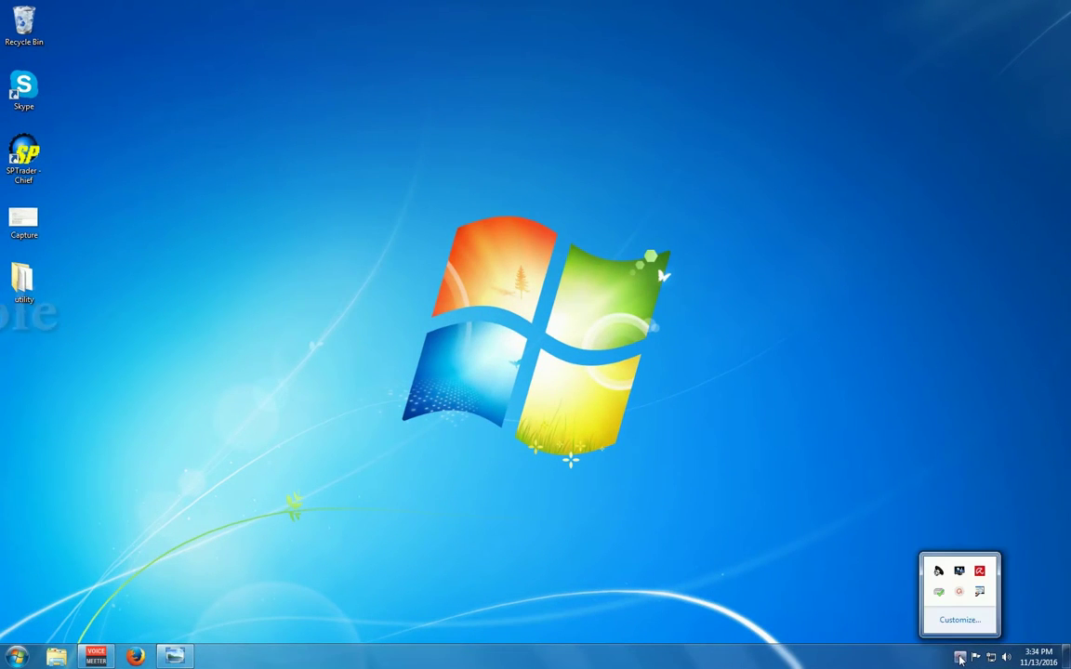
{"action": "right_click", "coordinate": [980, 592]}
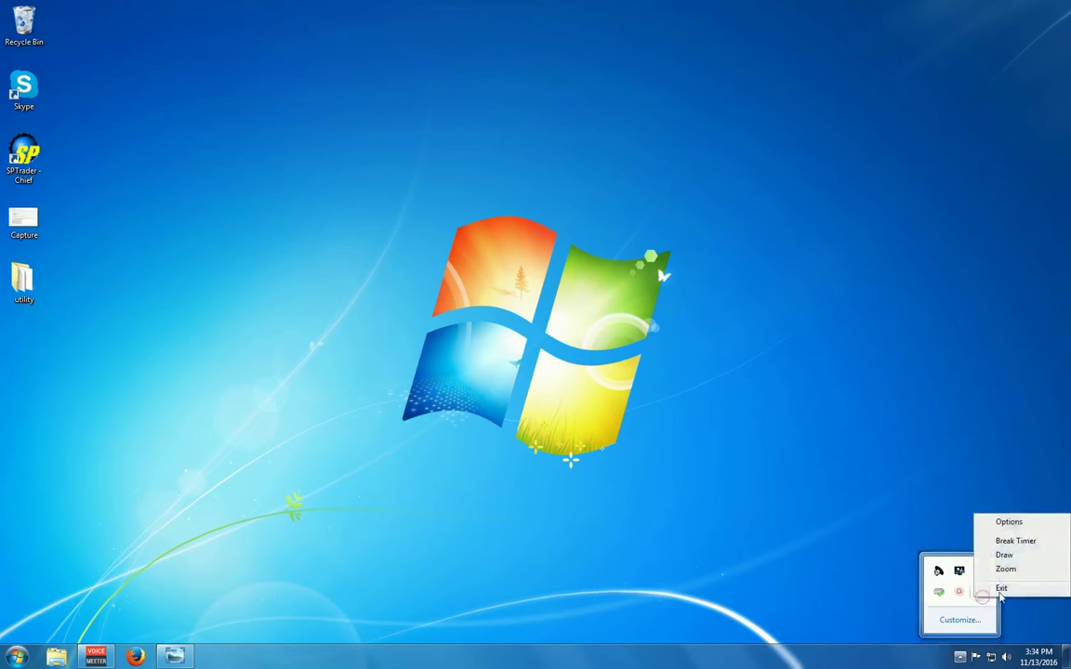
{"action": "left_click", "coordinate": [1008, 523]}
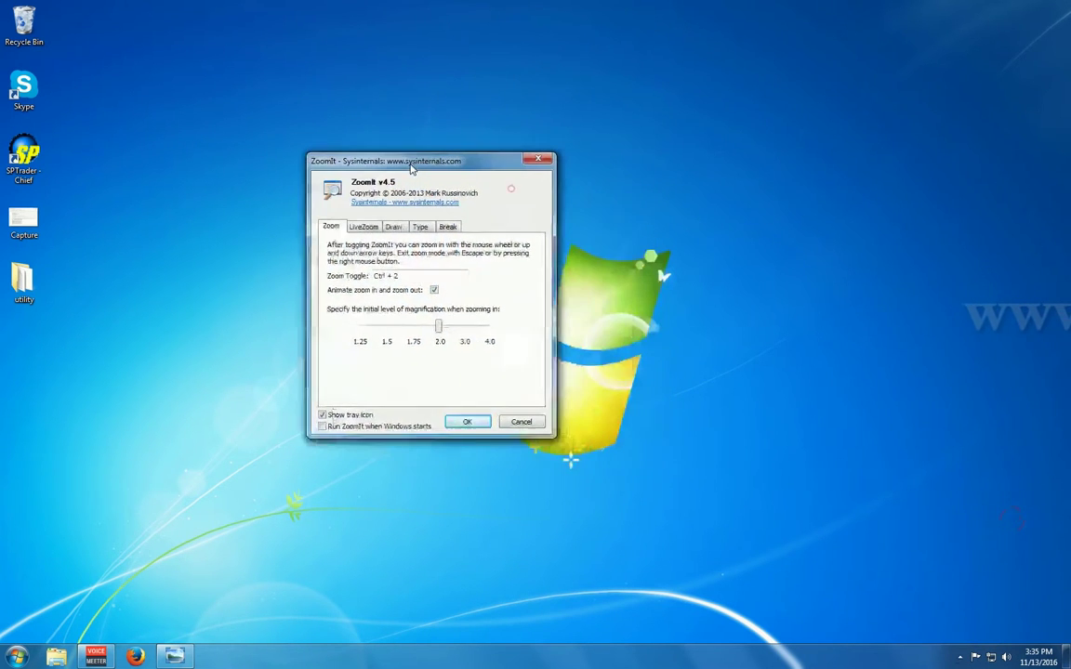
{"action": "left_click_drag", "start_coordinate": [517, 206], "coordinate": [396, 176]}
{"action": "left_click", "coordinate": [344, 230]}
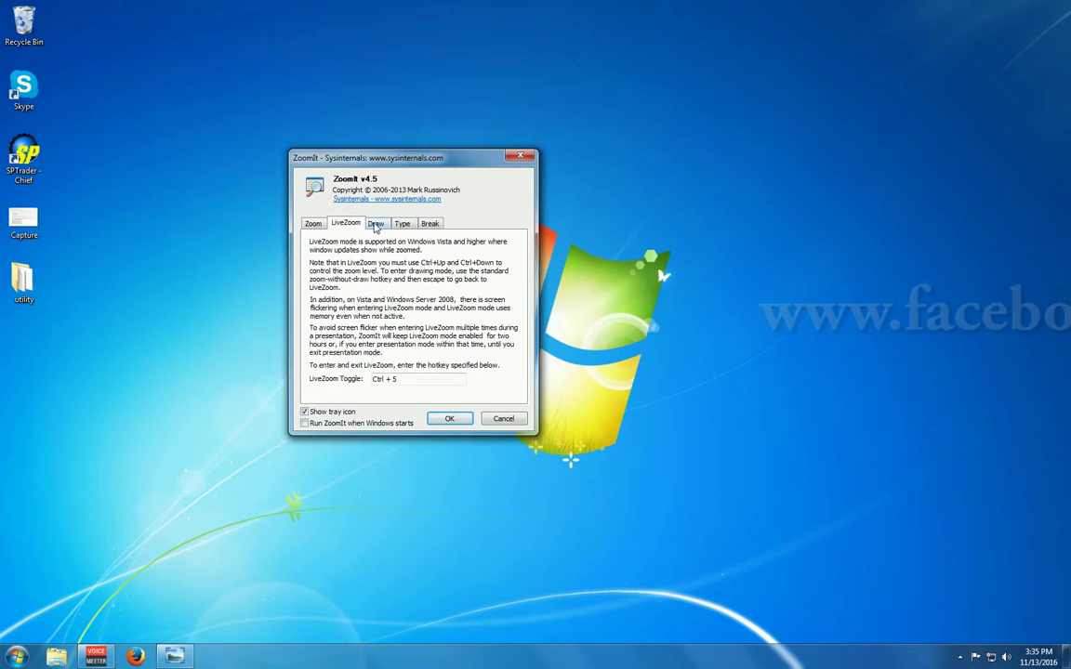
{"action": "left_click", "coordinate": [376, 223]}
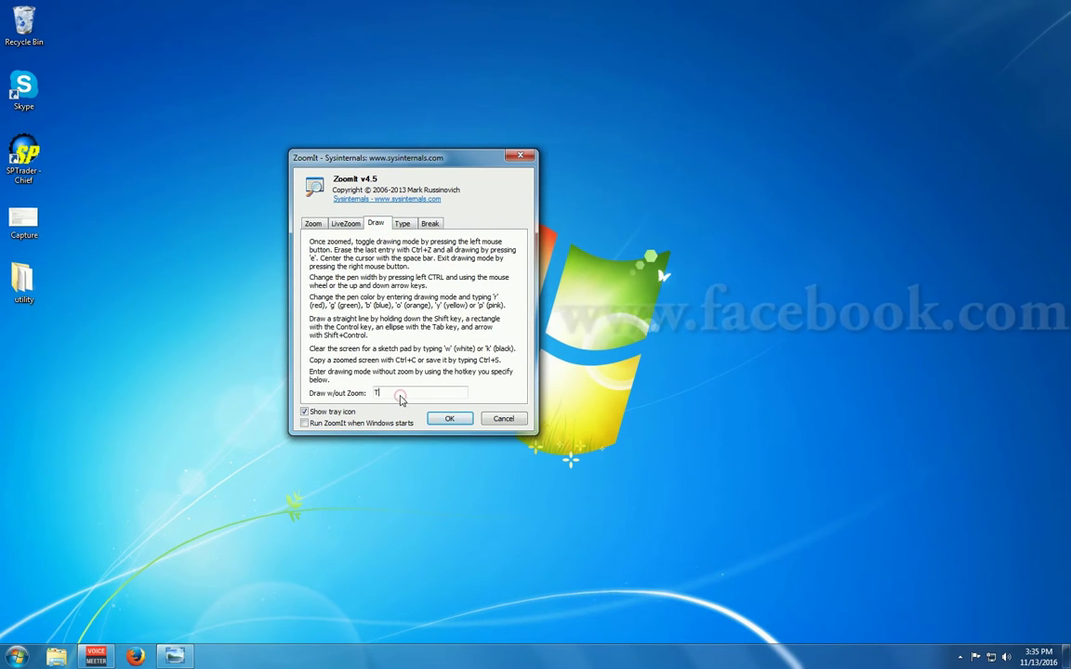
{"action": "key", "text": "ctrl+t"}
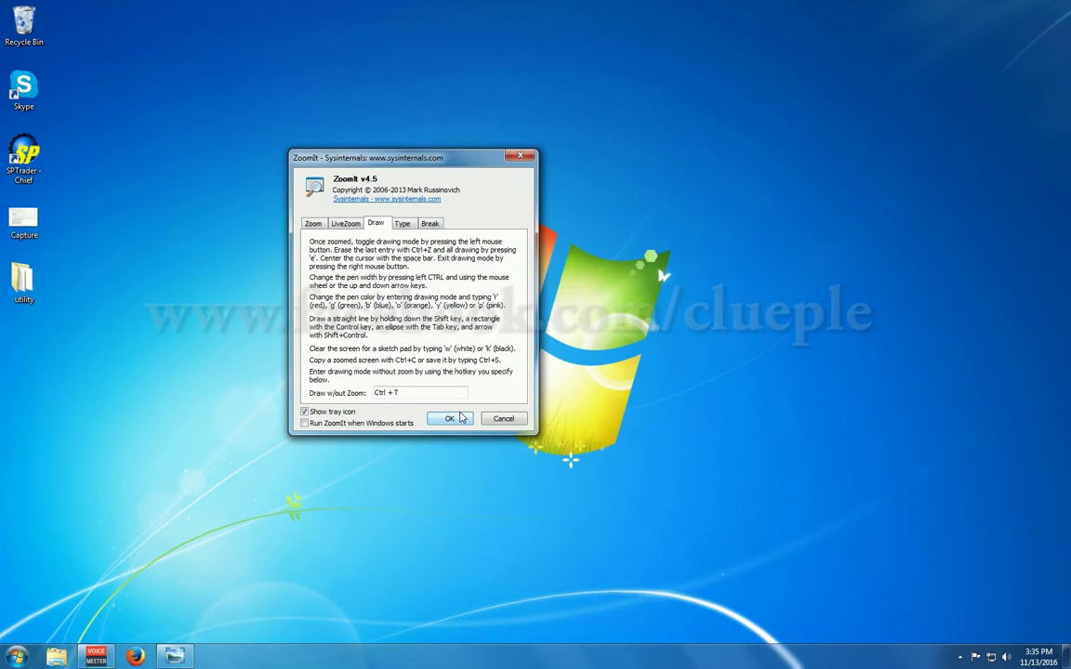
{"action": "left_click", "coordinate": [453, 418]}
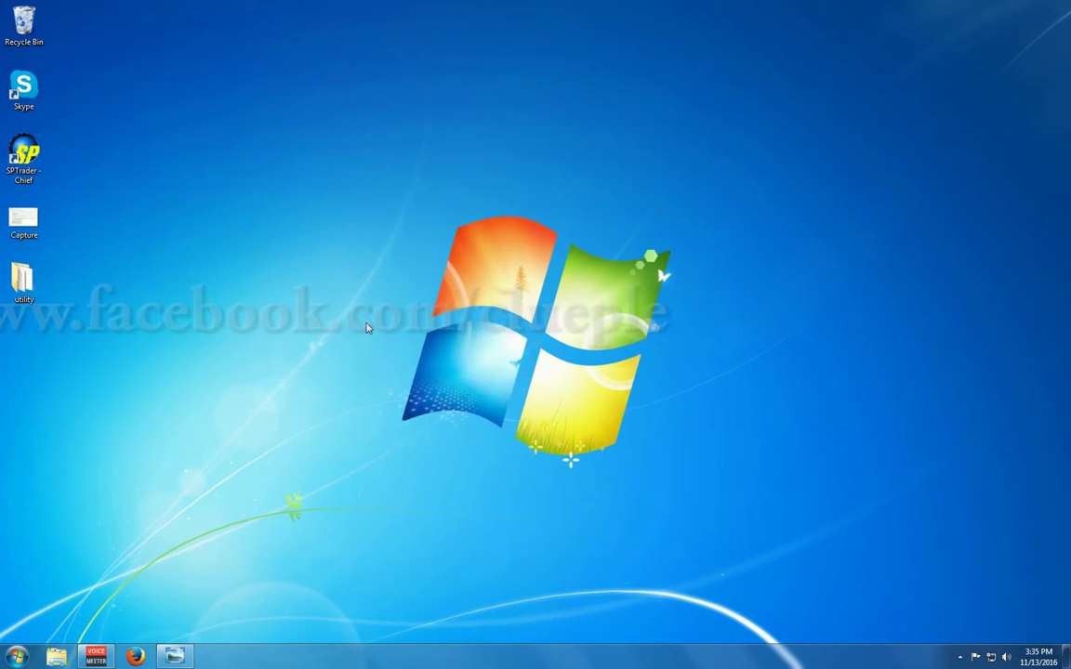
{"action": "key", "text": "ctrl+1"}
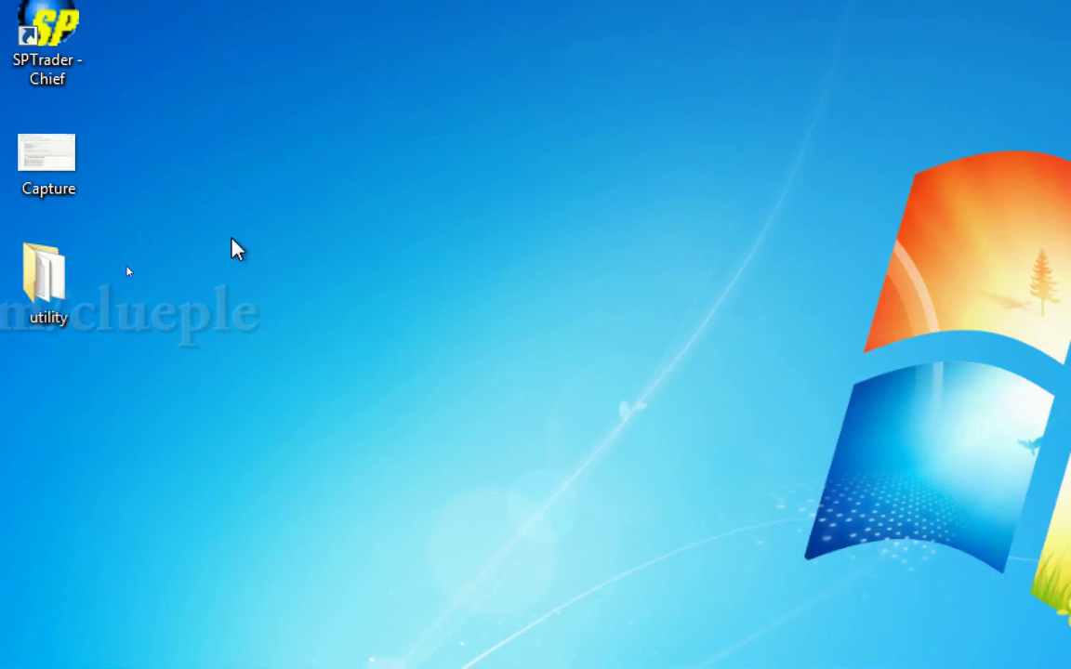
{"action": "left_click_drag", "start_coordinate": [211, 186], "coordinate": [212, 237]}
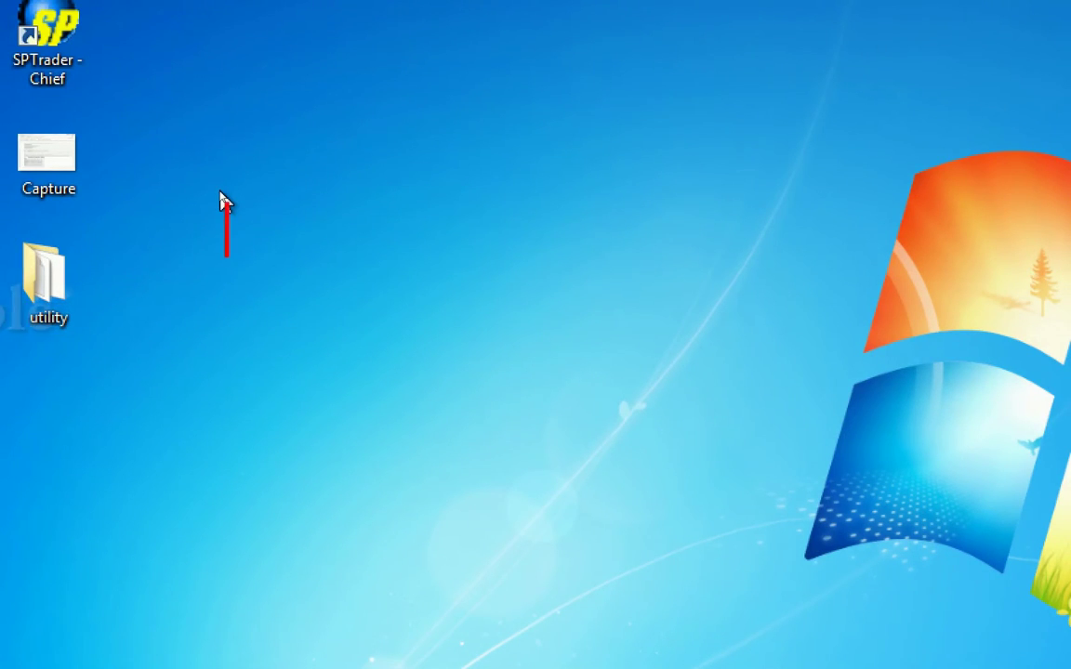
{"action": "type", "text": "dsa"}
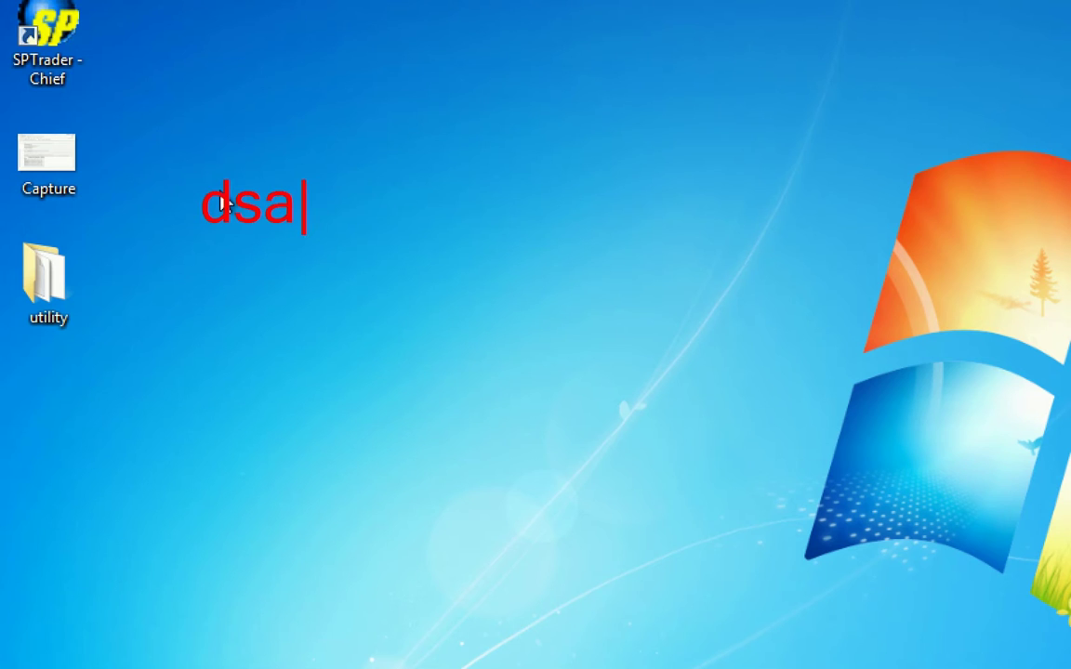
{"action": "type", "text": "lkdds"}
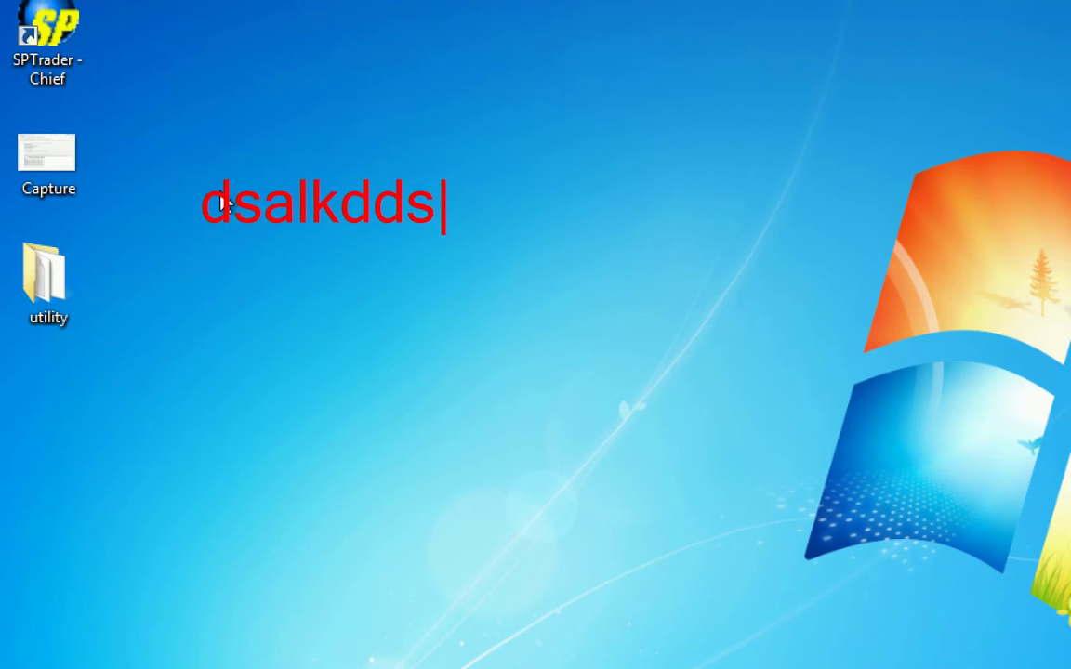
{"action": "type", "text": "flktypingasdfkj;"}
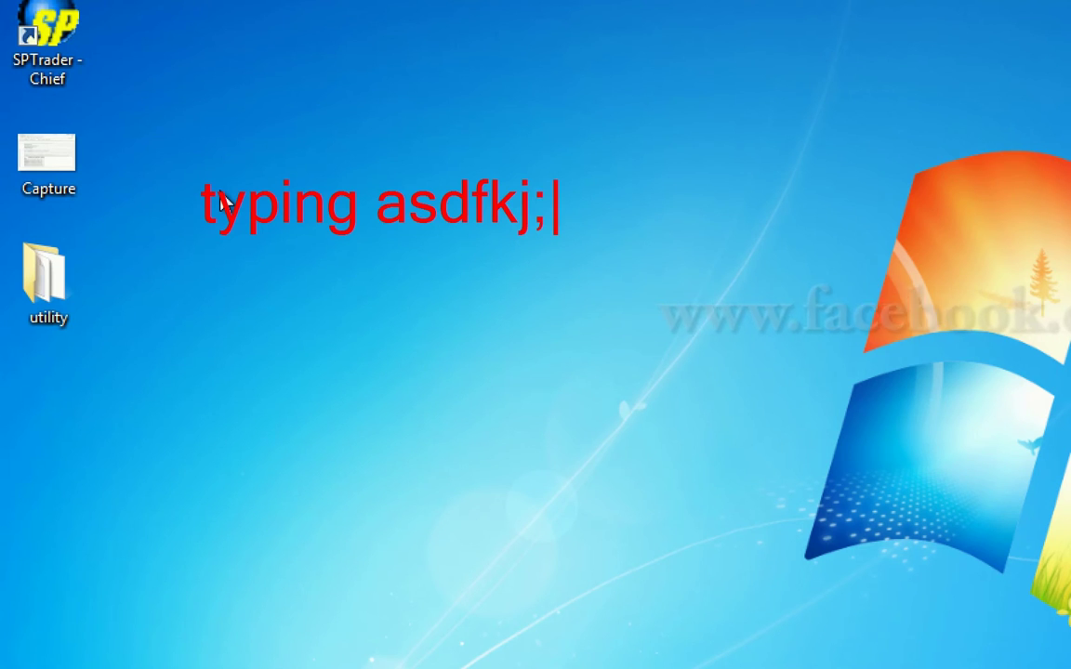
{"action": "key", "text": "Escape"}
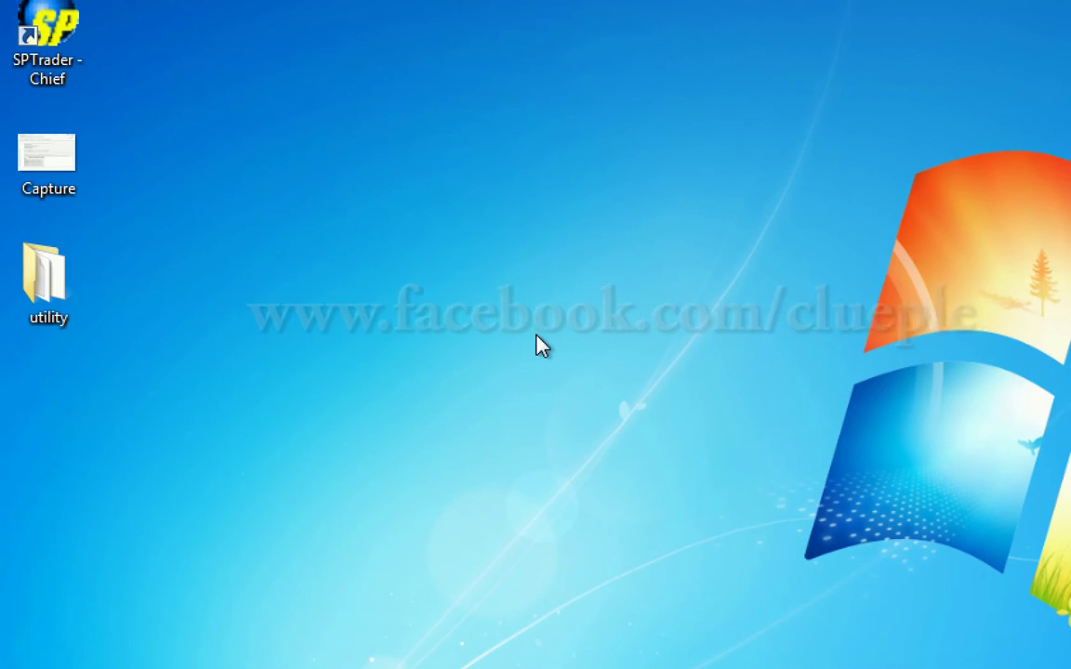
{"action": "key", "text": "Escape"}
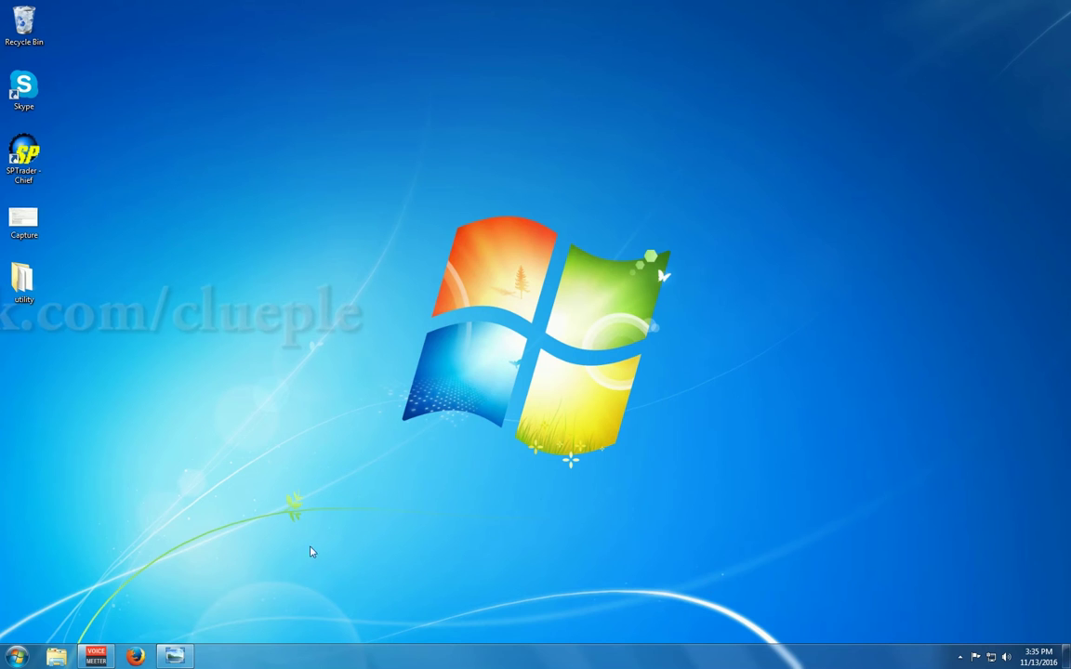
{"action": "right_click", "coordinate": [137, 657]}
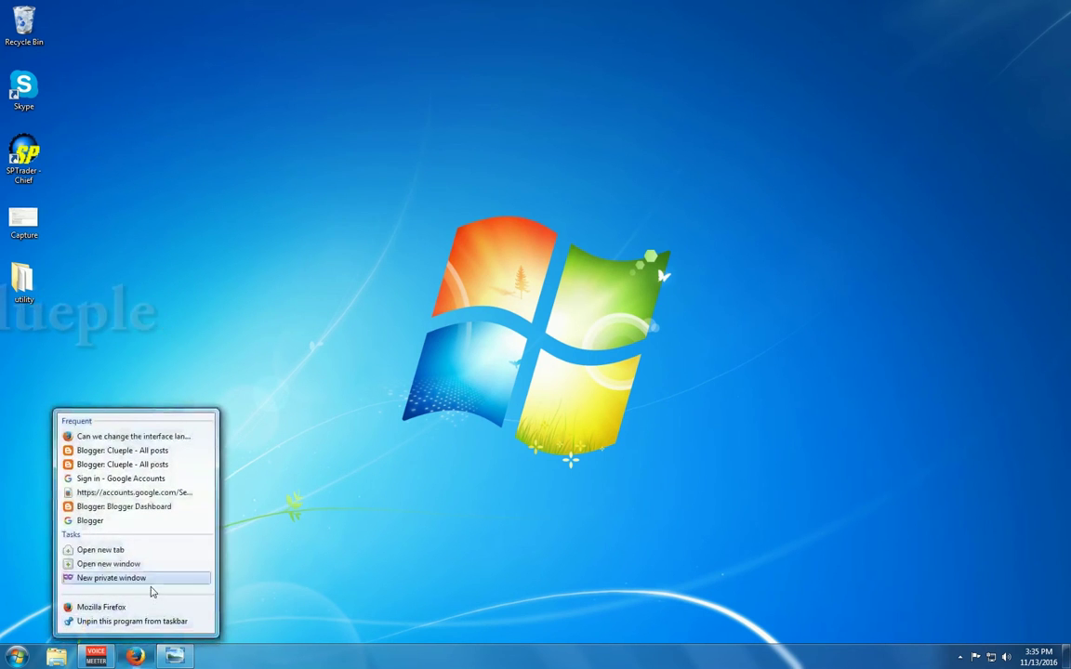
{"action": "left_click", "coordinate": [144, 583]}
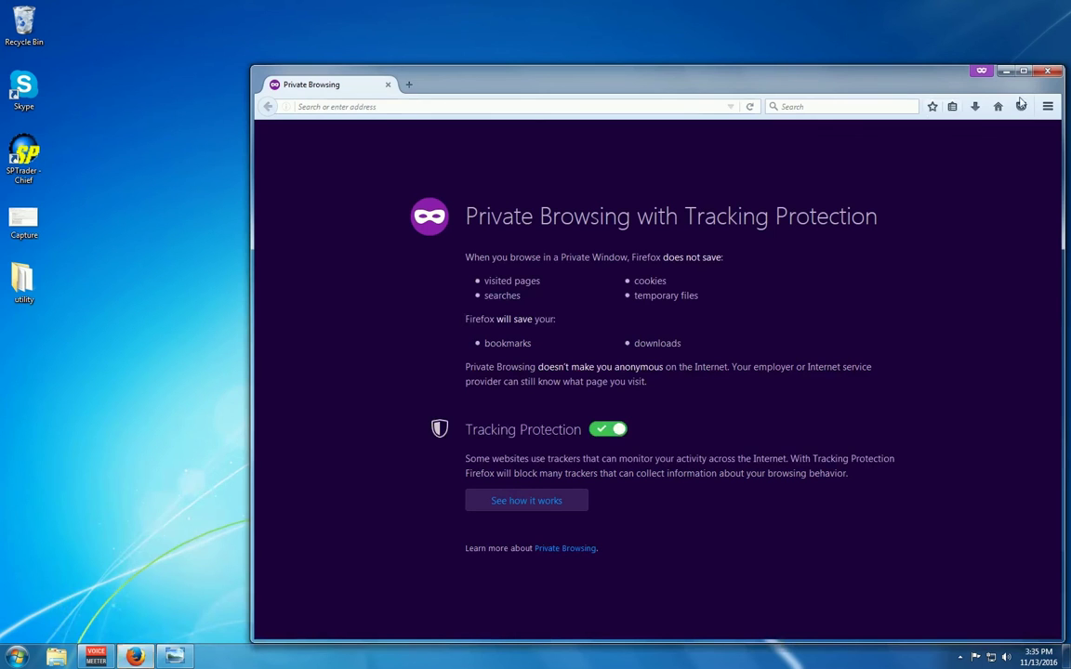
{"action": "left_click", "coordinate": [1047, 74]}
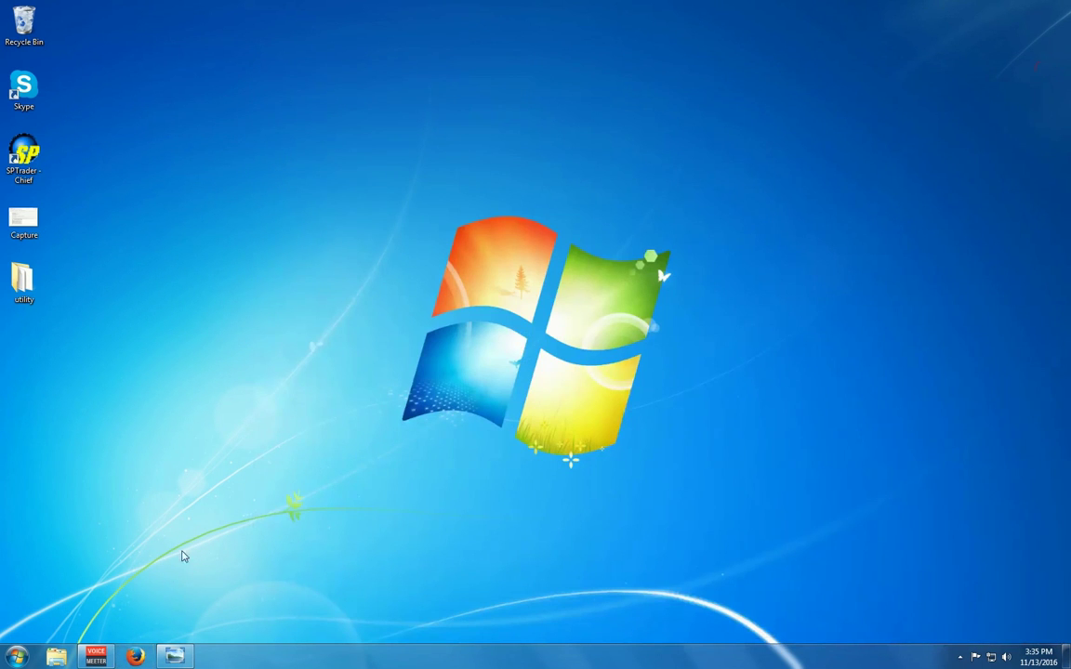